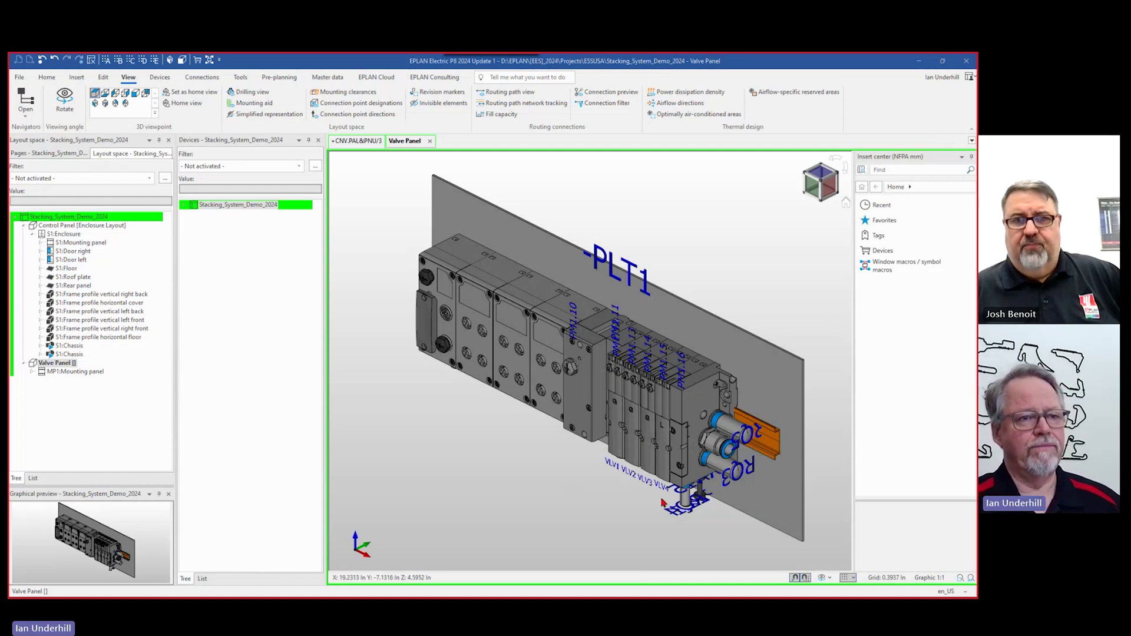
- Examine the valve manifold on the Valve Panel from several freely rotated angles and restore the isometric home view
ctrl+middle_drag(571, 508, 570, 512)
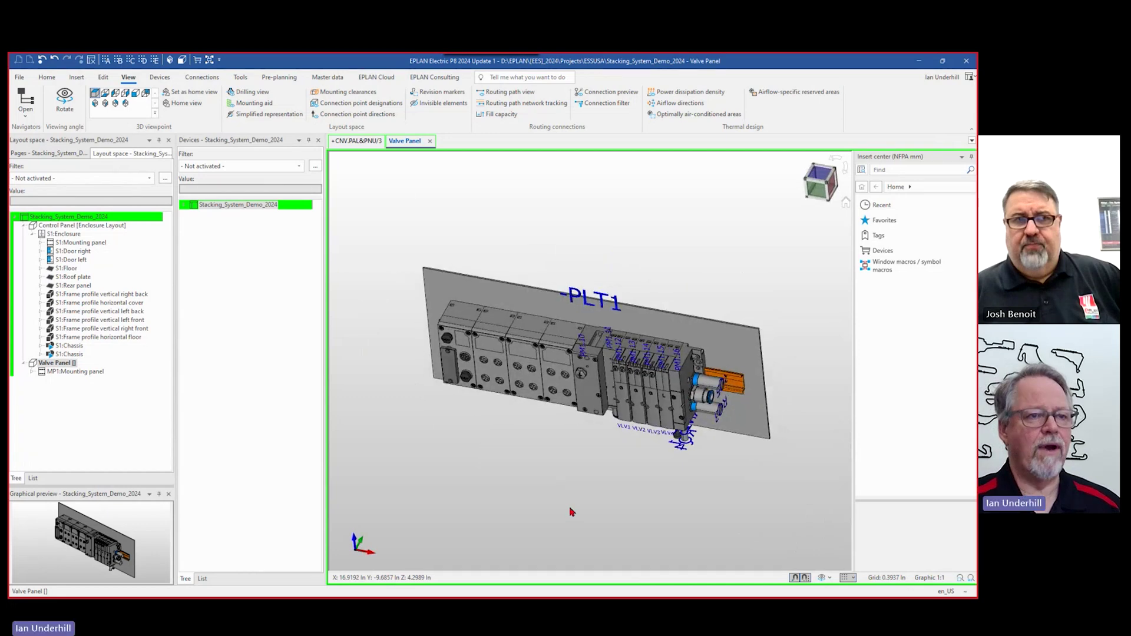
scroll(570, 512, up, 3)
ctrl+middle_drag(570, 512, 570, 512)
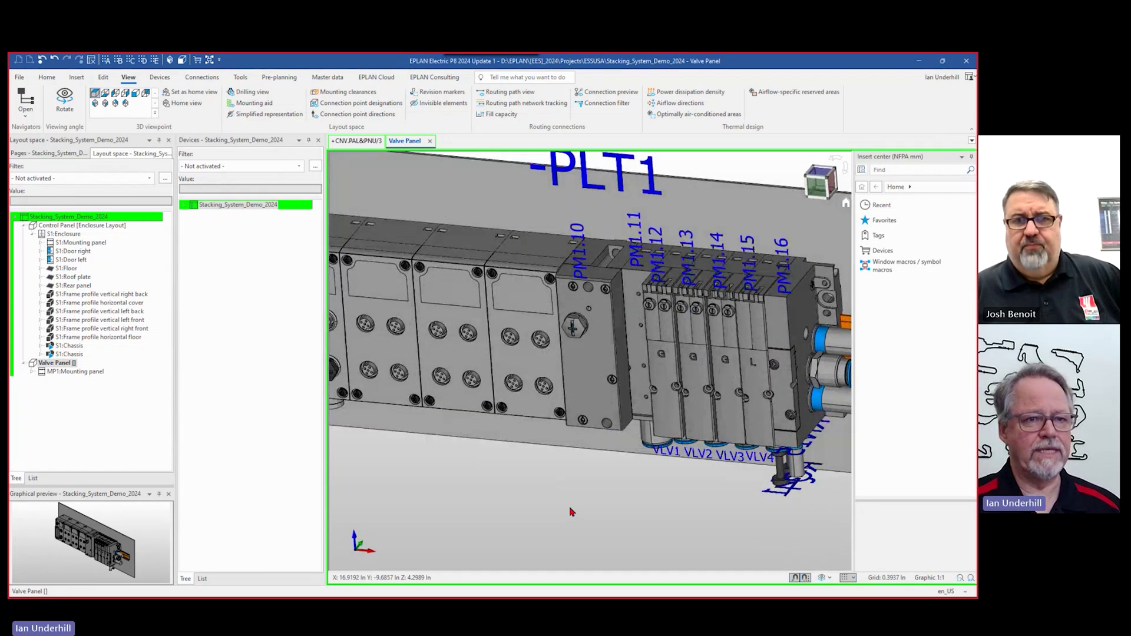
click(825, 578)
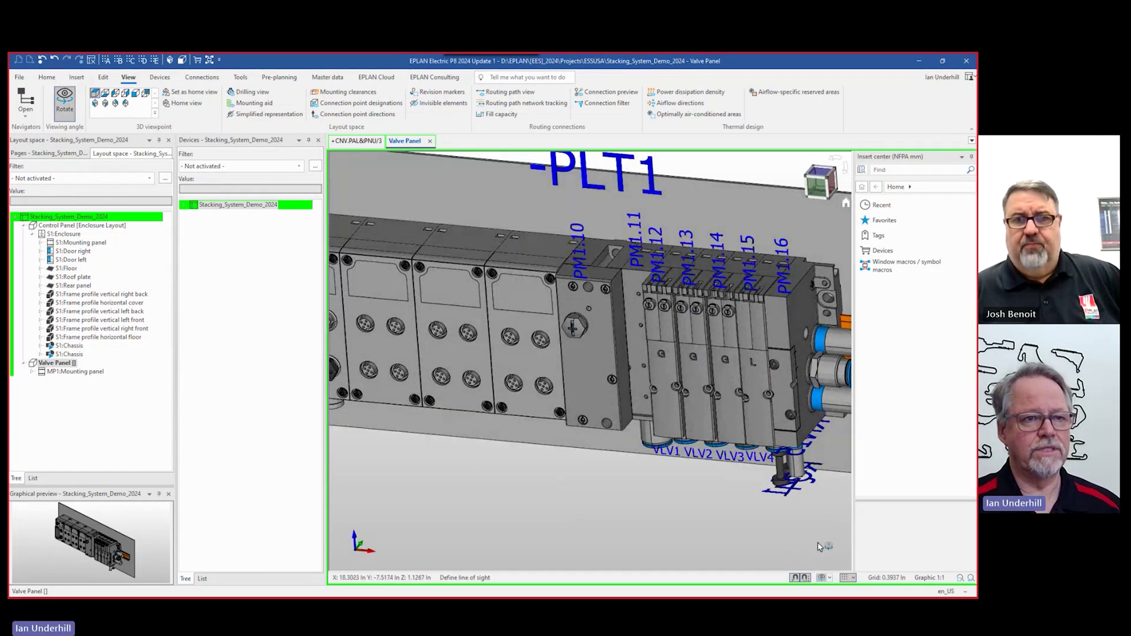
drag(644, 492, 490, 454)
drag(450, 346, 647, 514)
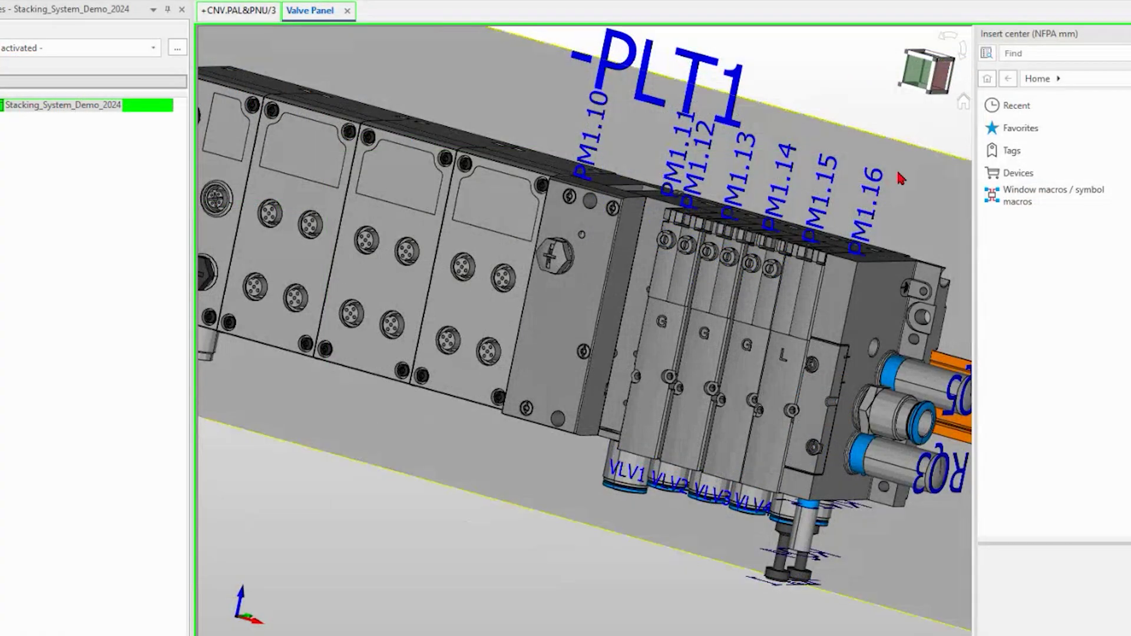
mouse_move(901, 178)
click(963, 102)
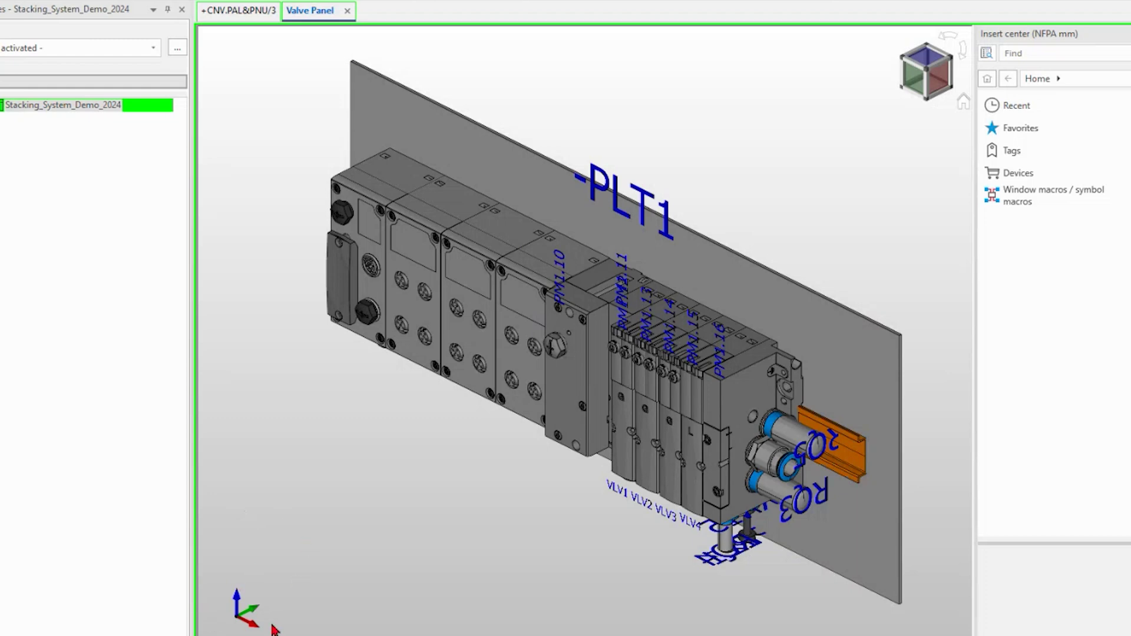
- Examine the valve panel in front, right-side, left-side and underside views, returning to the isometric home view
click(915, 83)
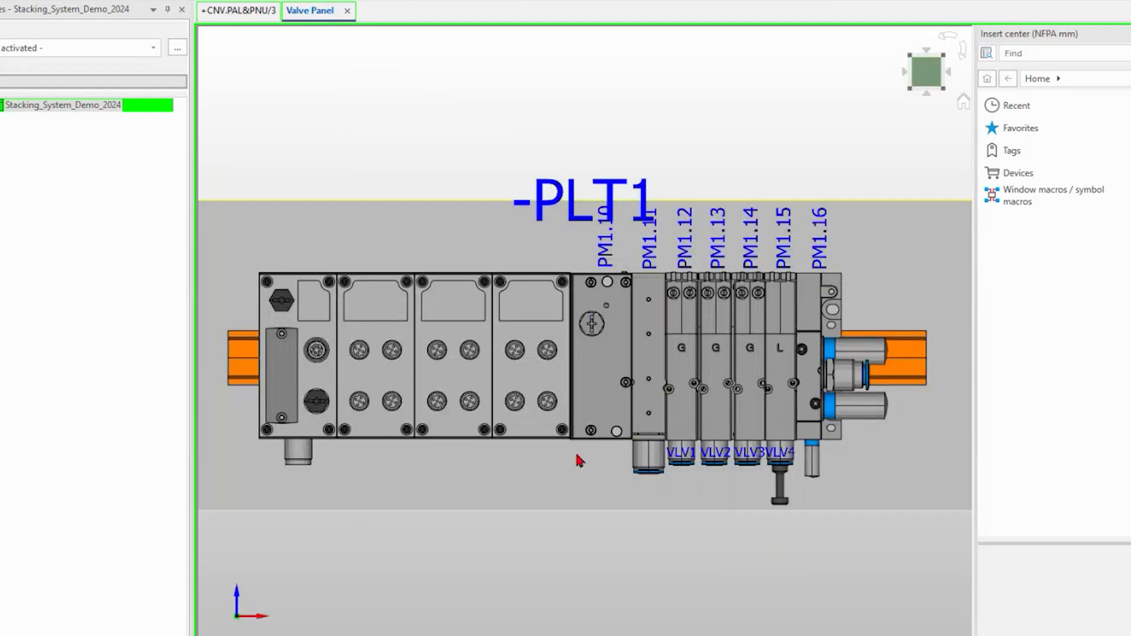
click(964, 102)
click(940, 76)
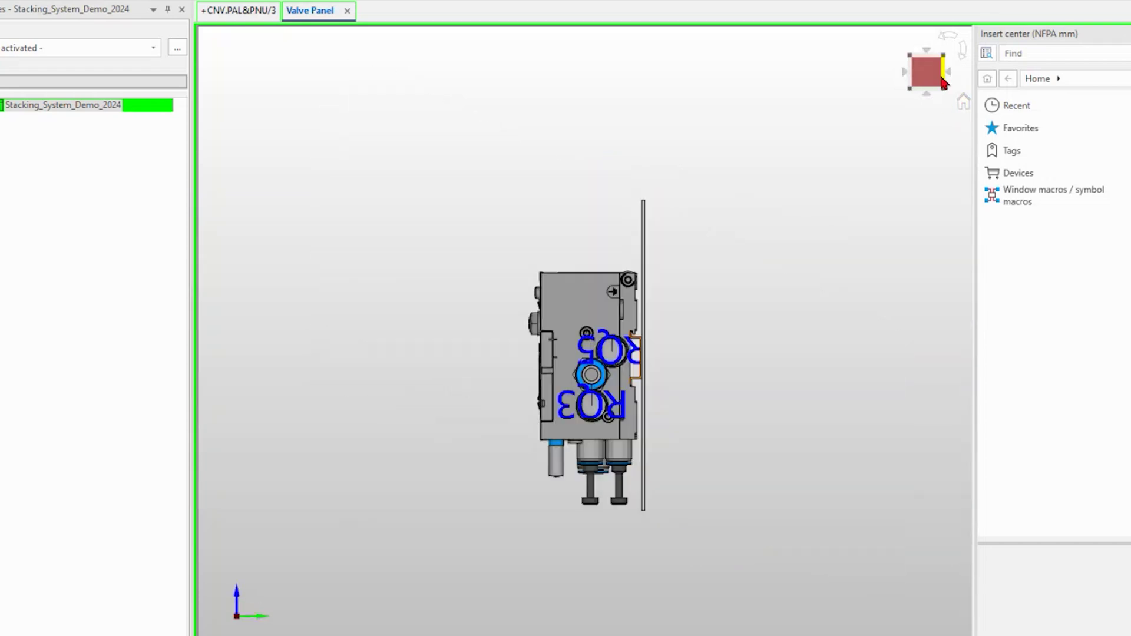
click(903, 69)
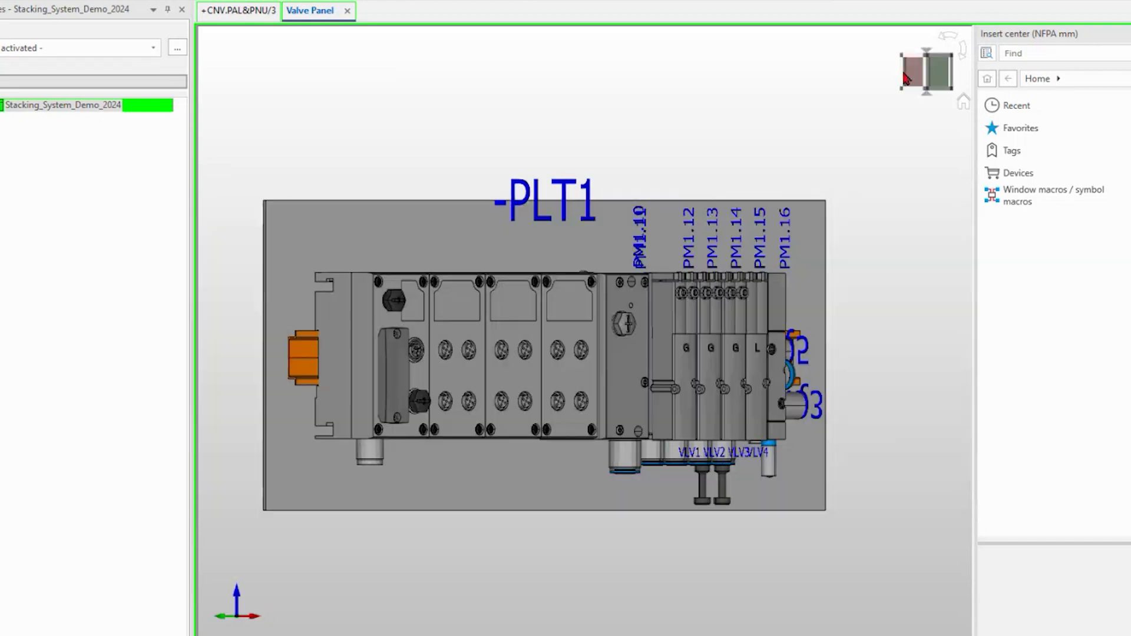
click(905, 75)
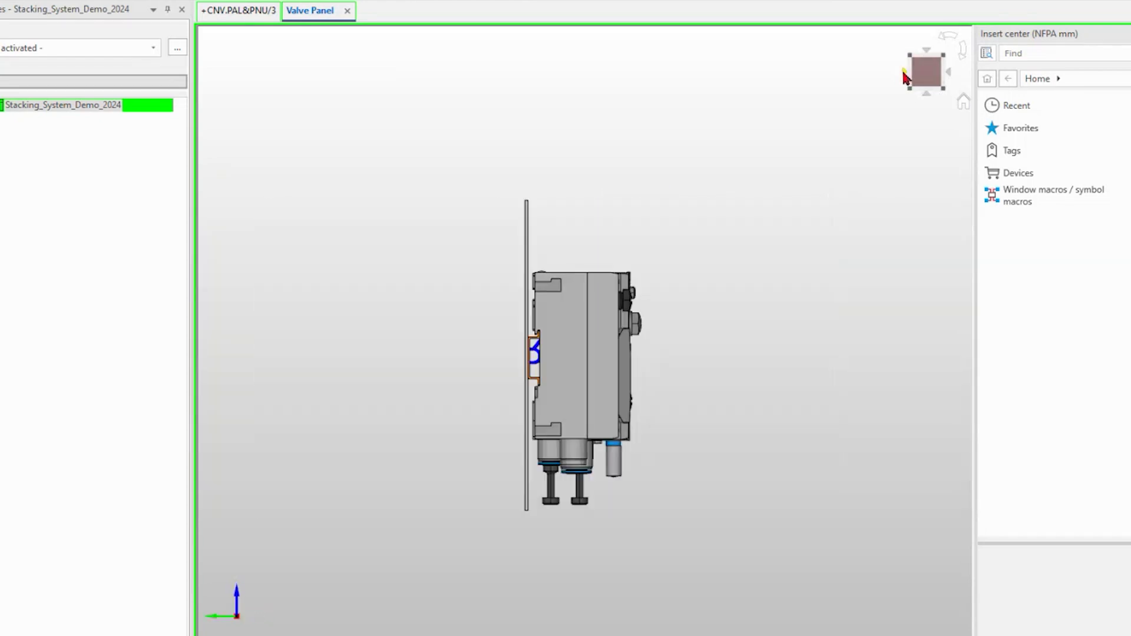
click(926, 94)
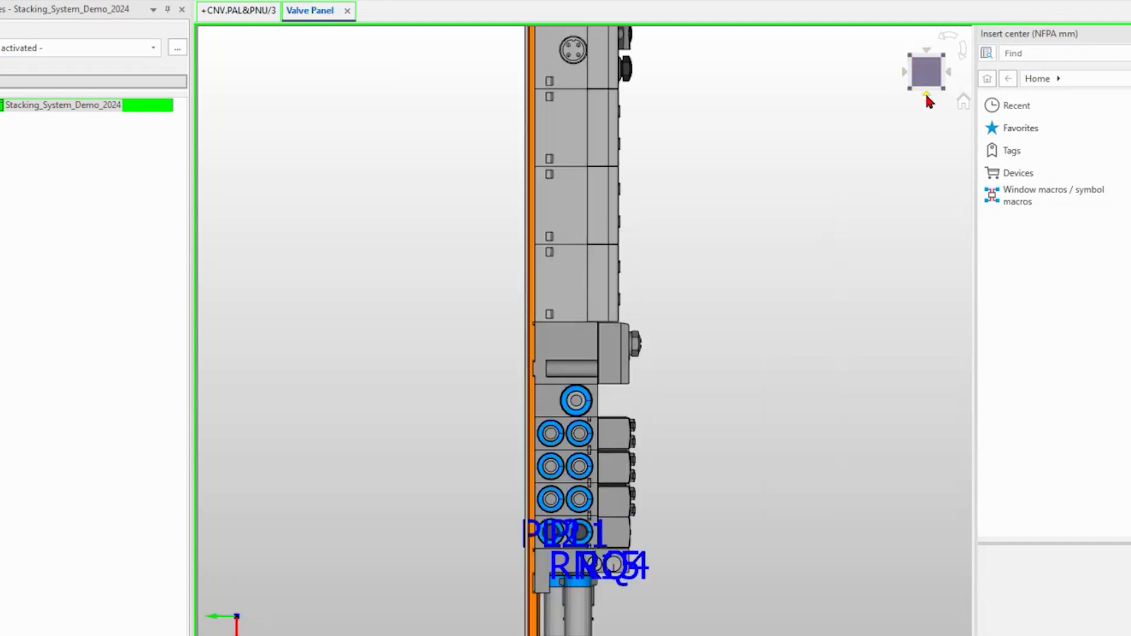
click(927, 95)
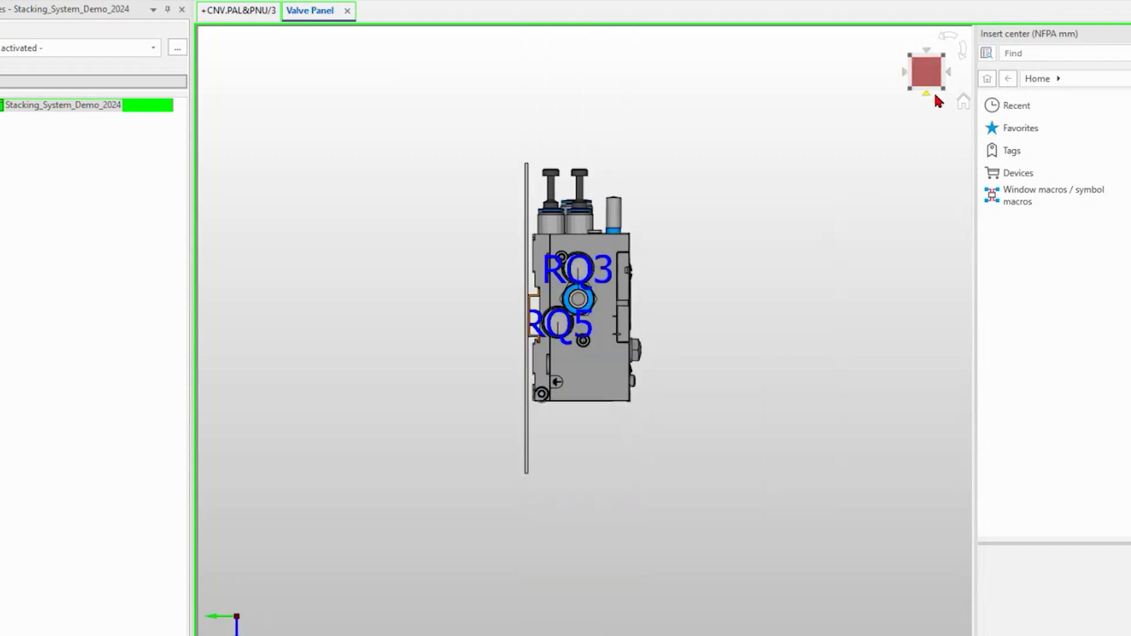
click(963, 102)
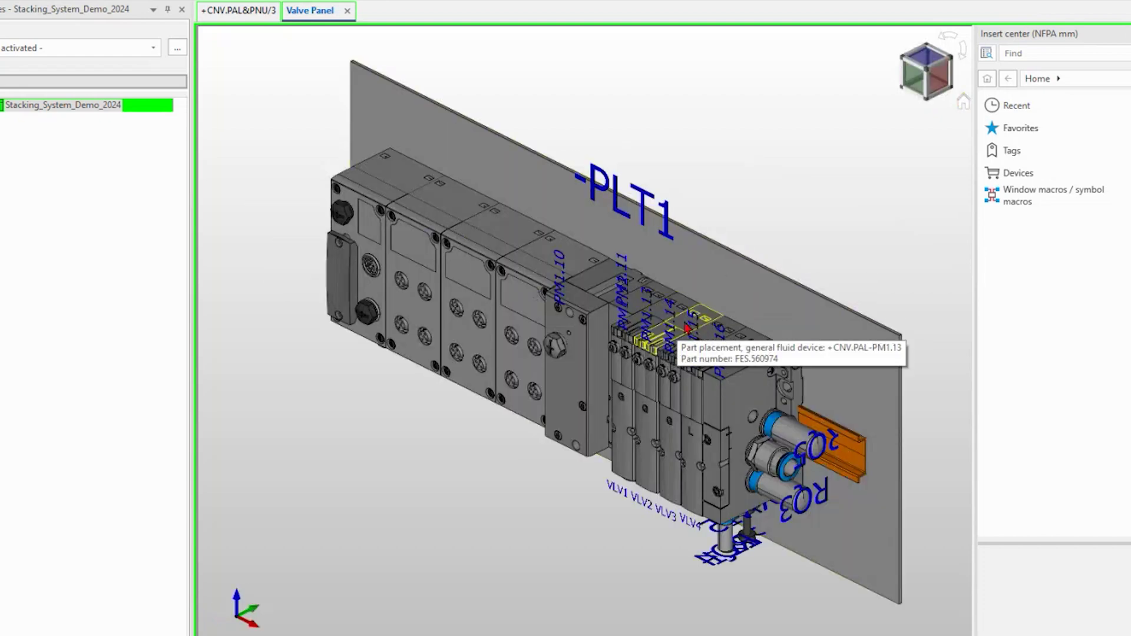
- View the valve panel from the front and around its left side to the rear, ending in the home view
click(915, 80)
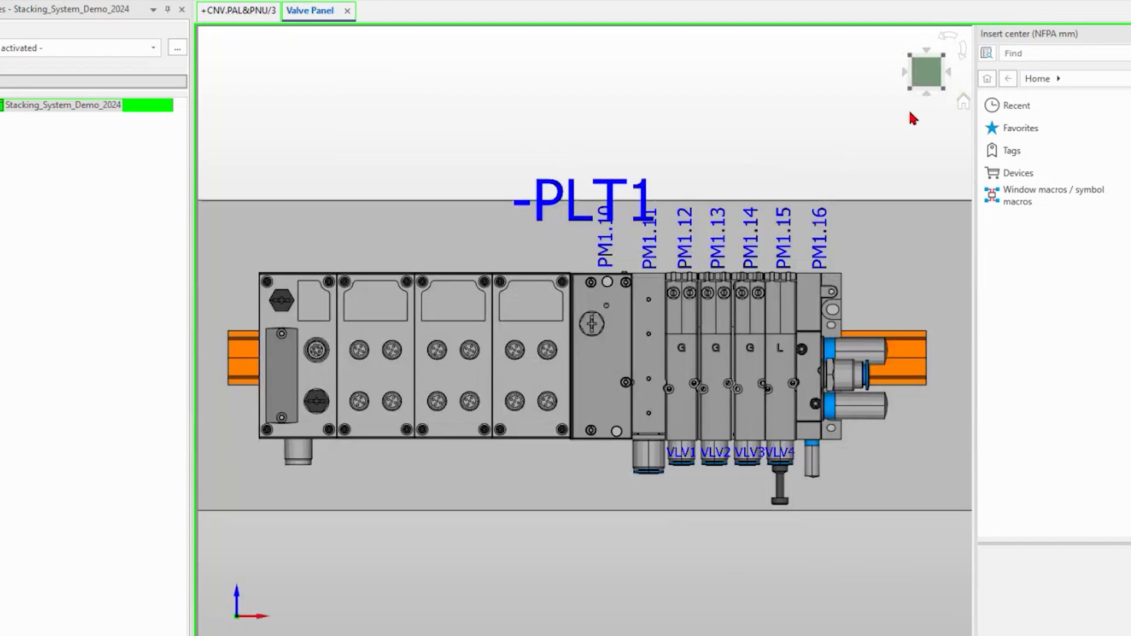
click(909, 77)
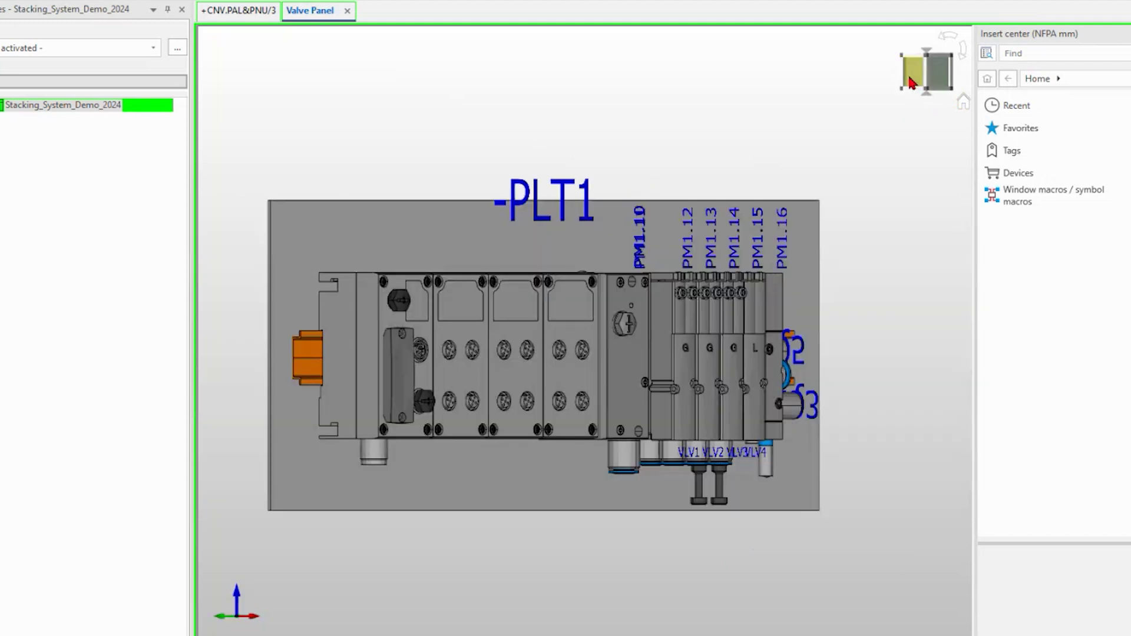
click(913, 78)
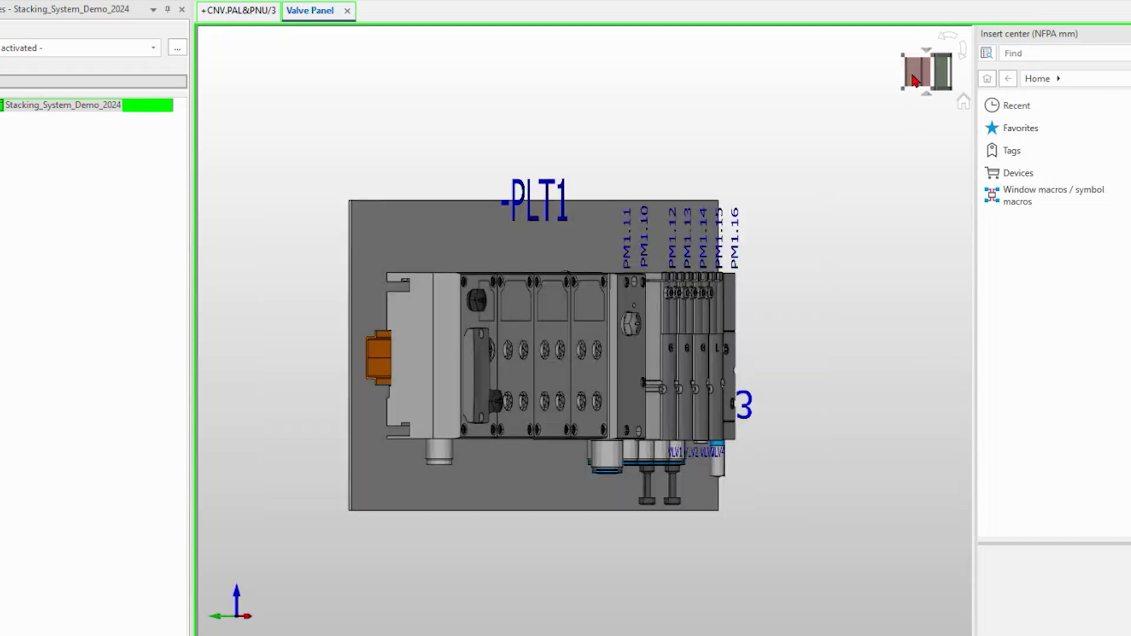
click(912, 78)
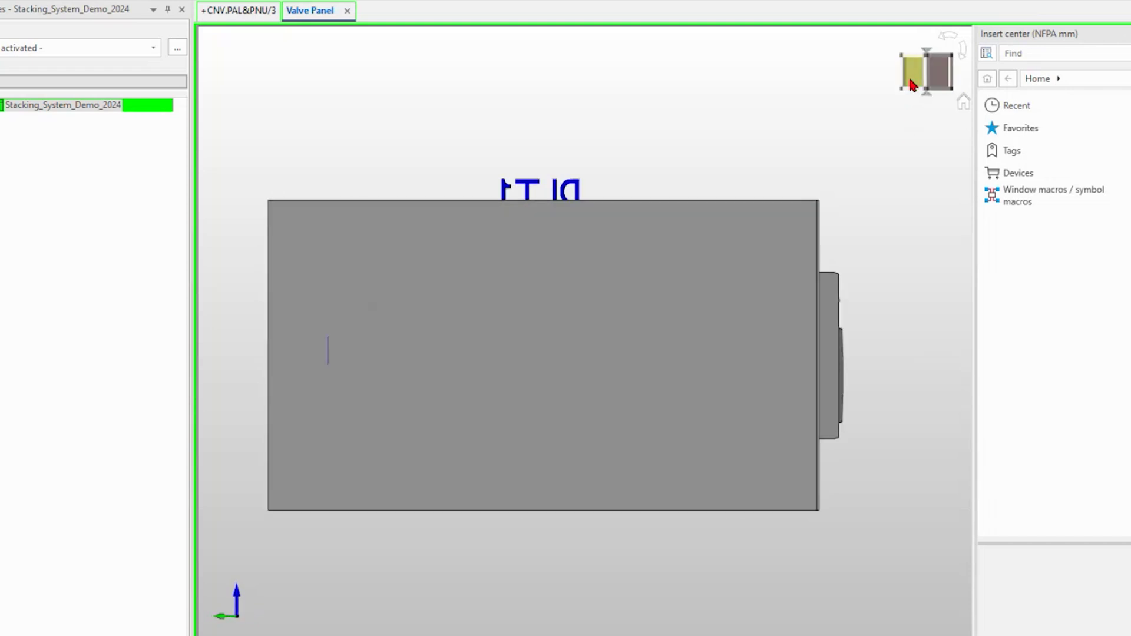
click(963, 103)
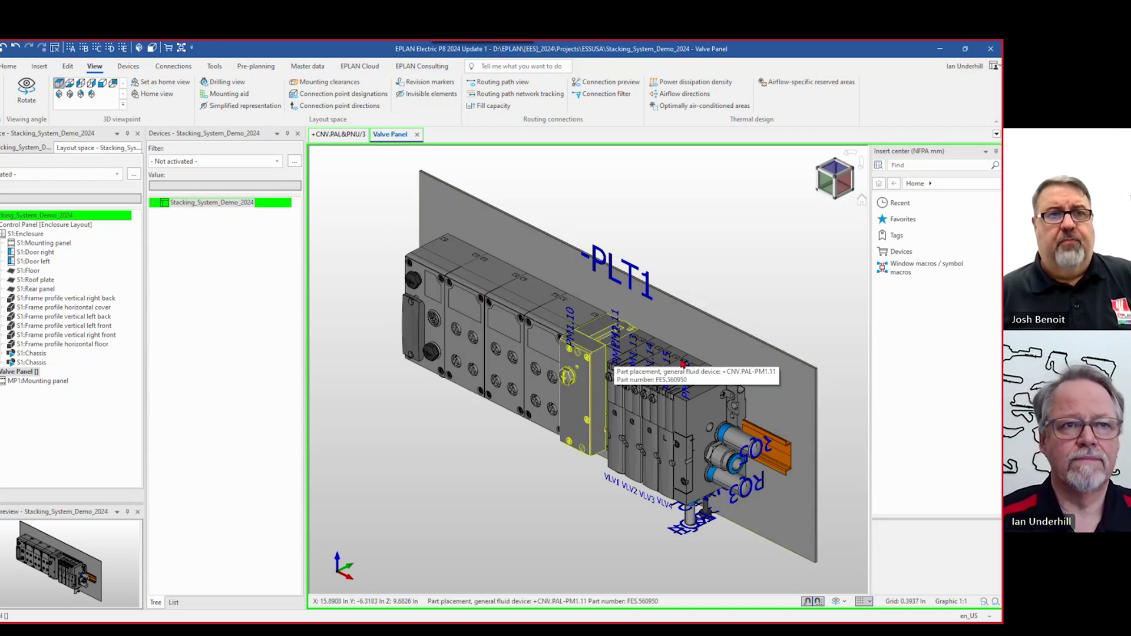
- Inspect the valve panel from above, from the front-left edge and from behind, restoring the home view between viewpoints
click(833, 169)
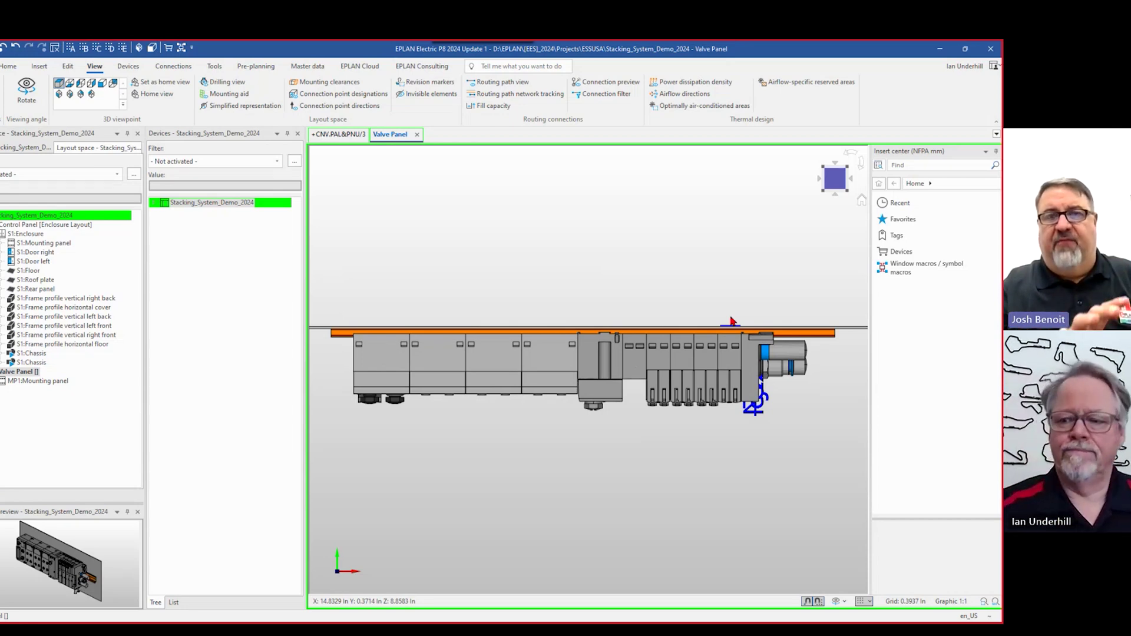
click(861, 200)
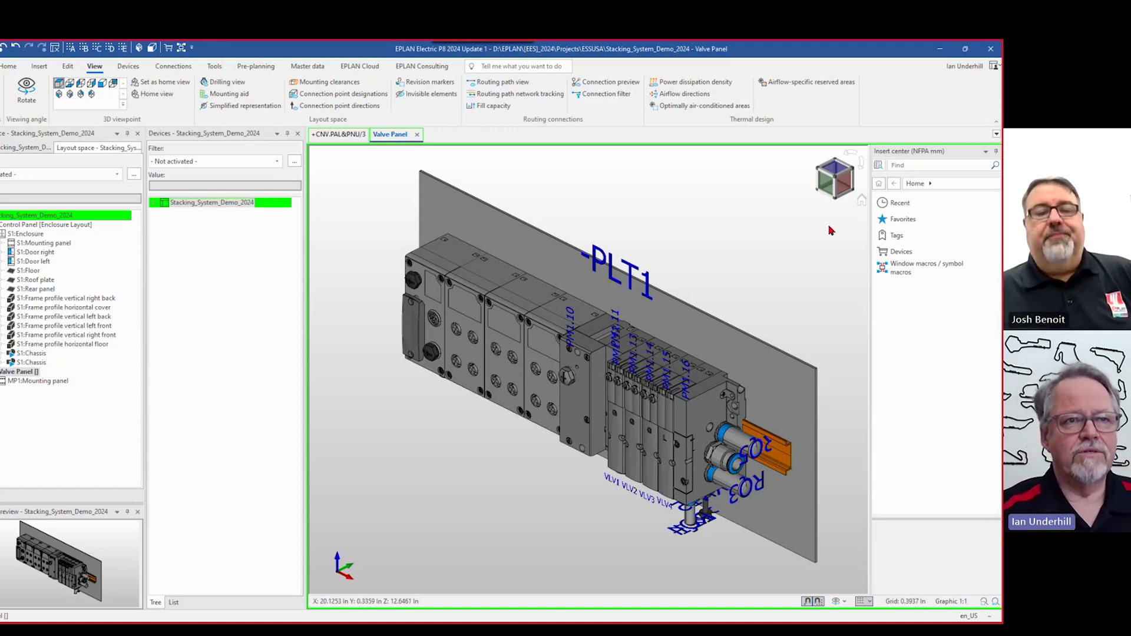
click(822, 185)
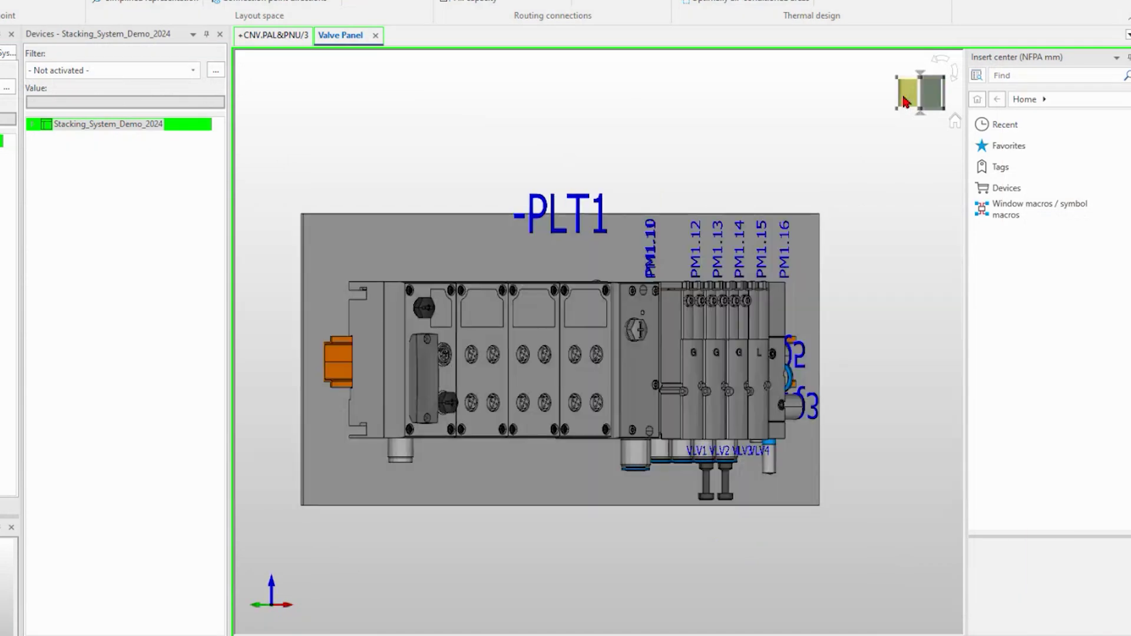
click(905, 101)
click(905, 102)
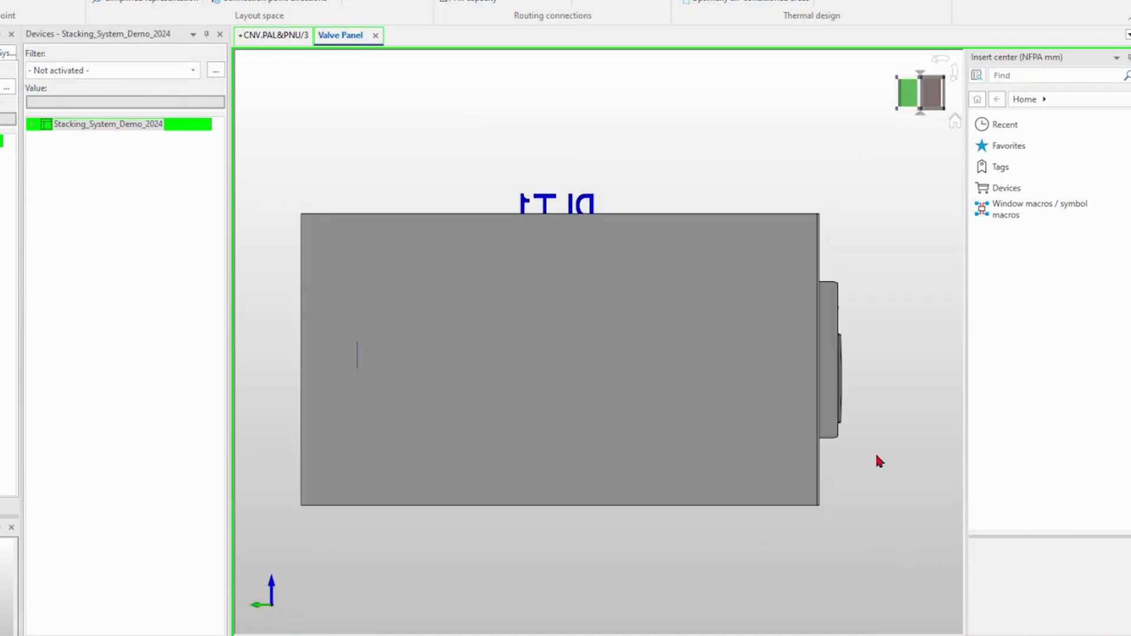
click(954, 122)
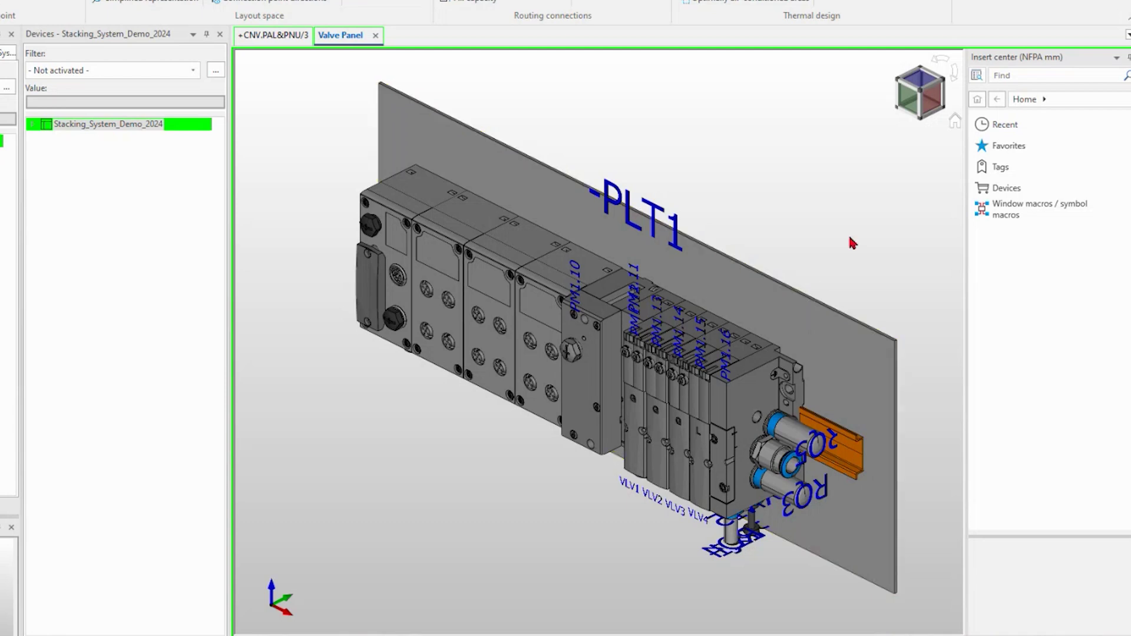
click(947, 104)
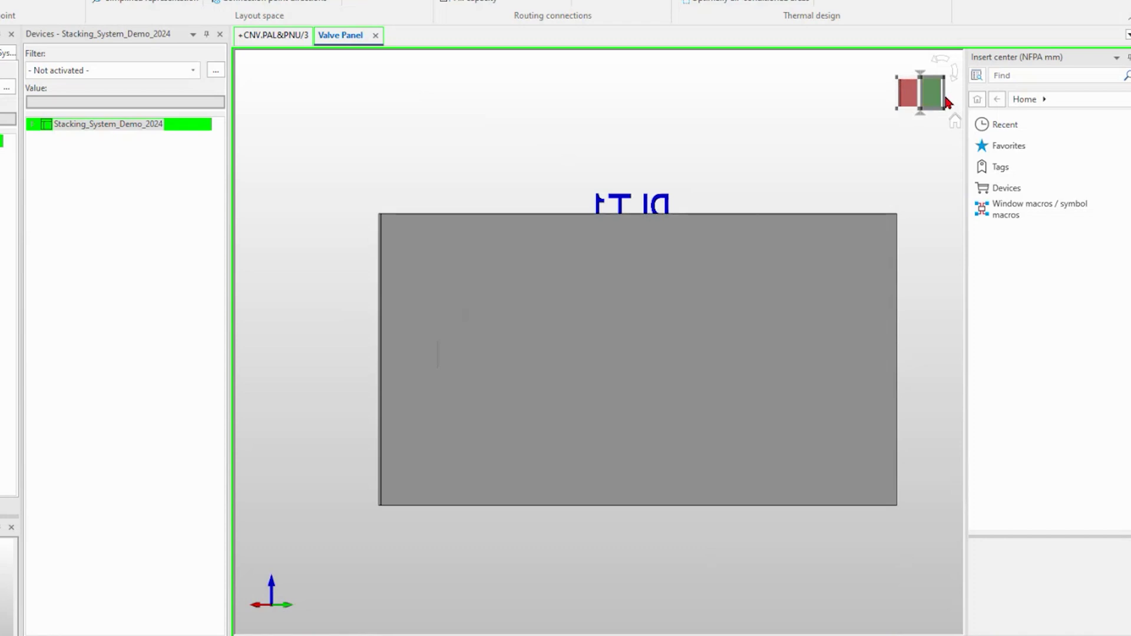
click(945, 102)
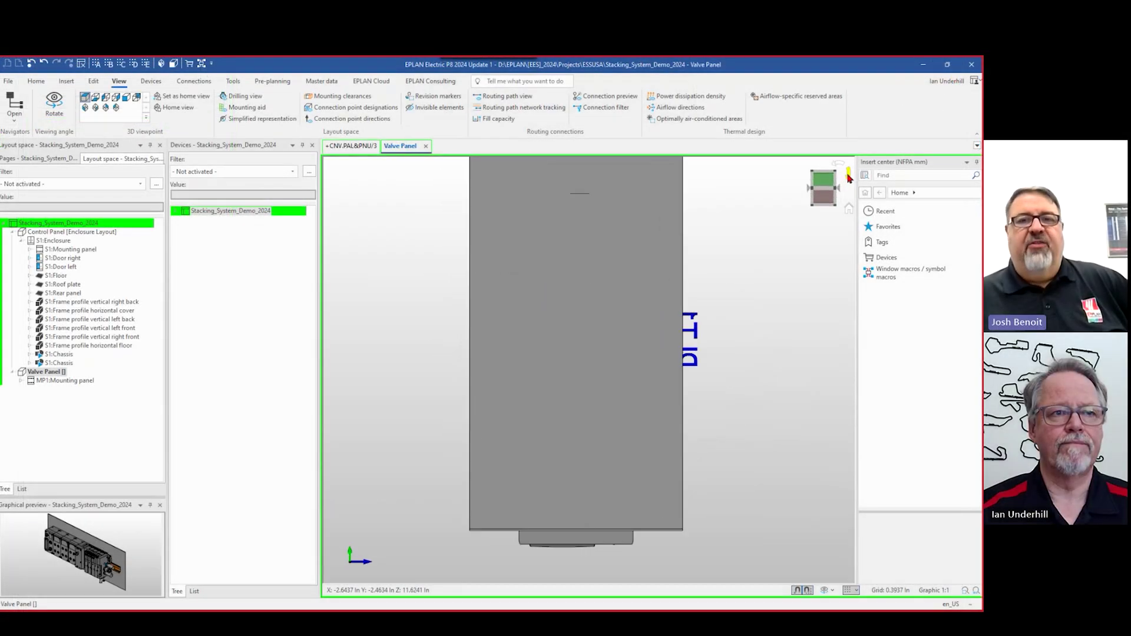
click(848, 209)
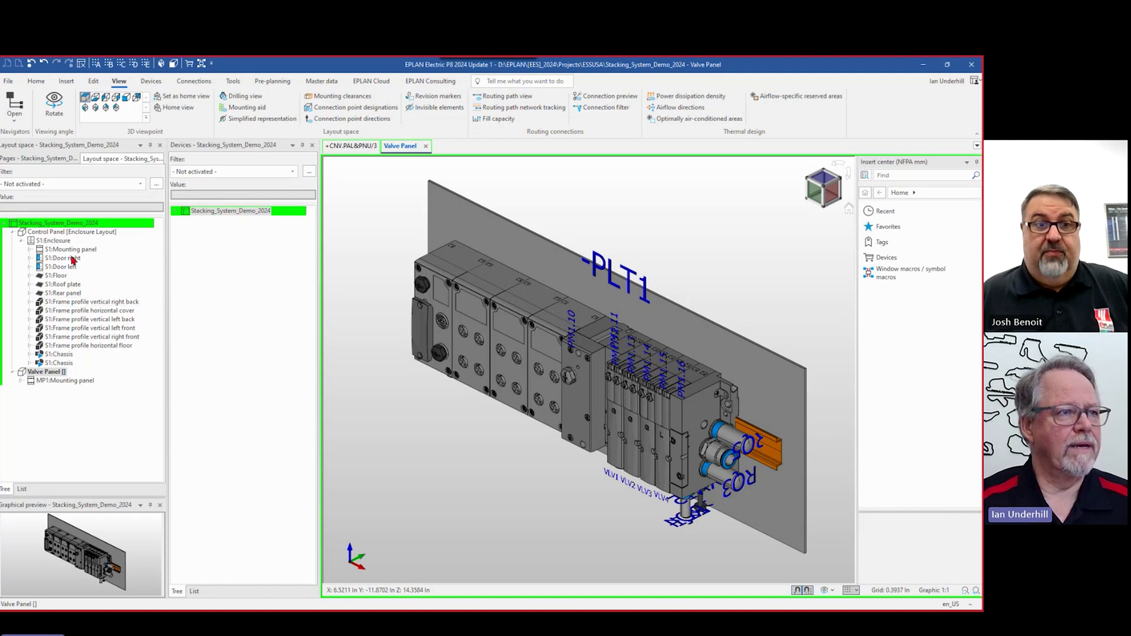
- Open the S1:Enclosure layout and display only its frame structure, without the mounting panel and doors
double_click(54, 240)
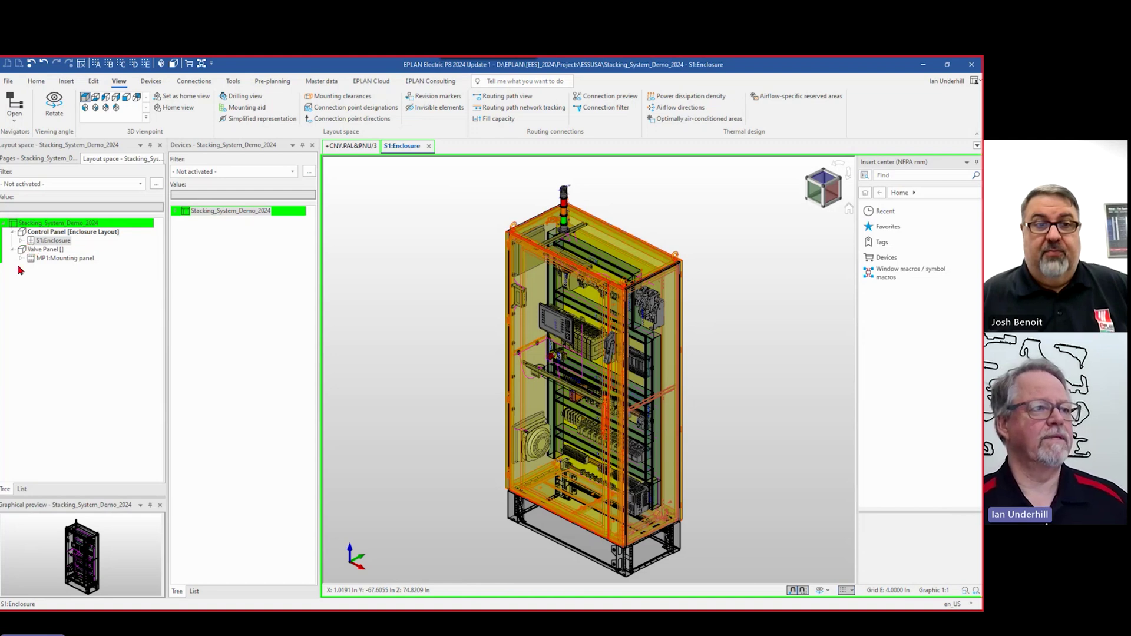
click(20, 241)
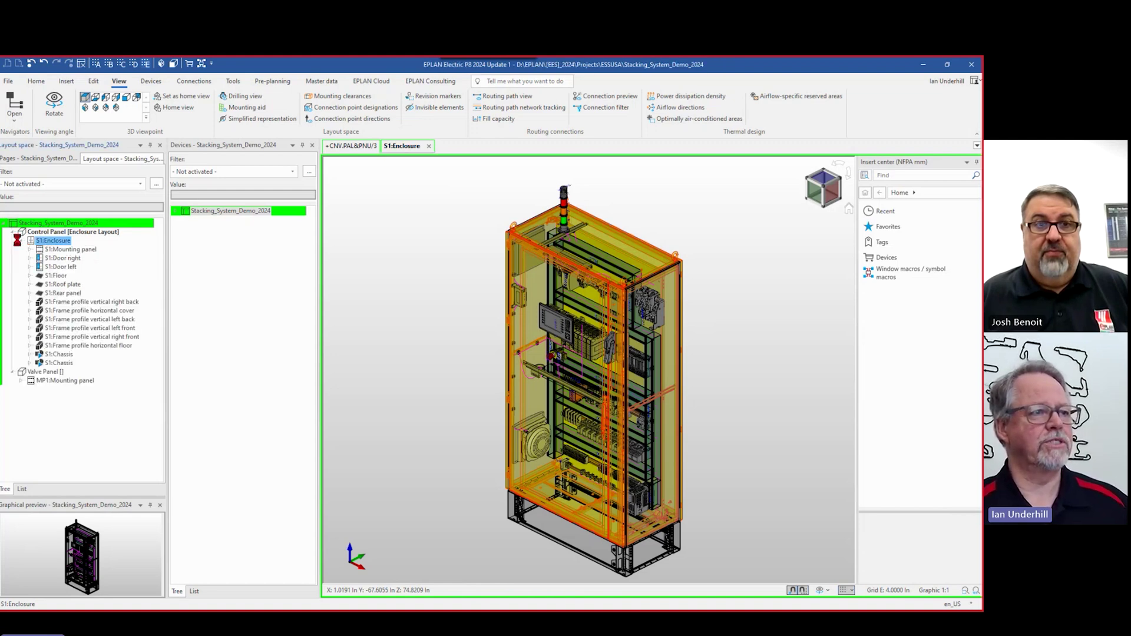
click(83, 252)
ctrl+click(71, 259)
ctrl+click(73, 268)
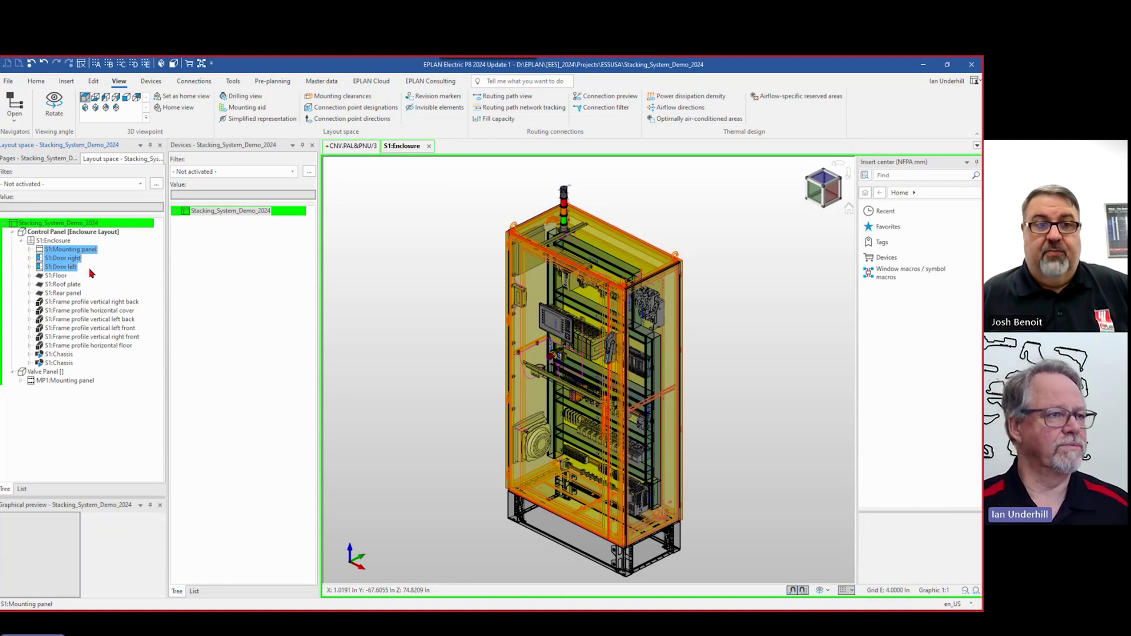
ctrl+click(65, 268)
ctrl+click(66, 269)
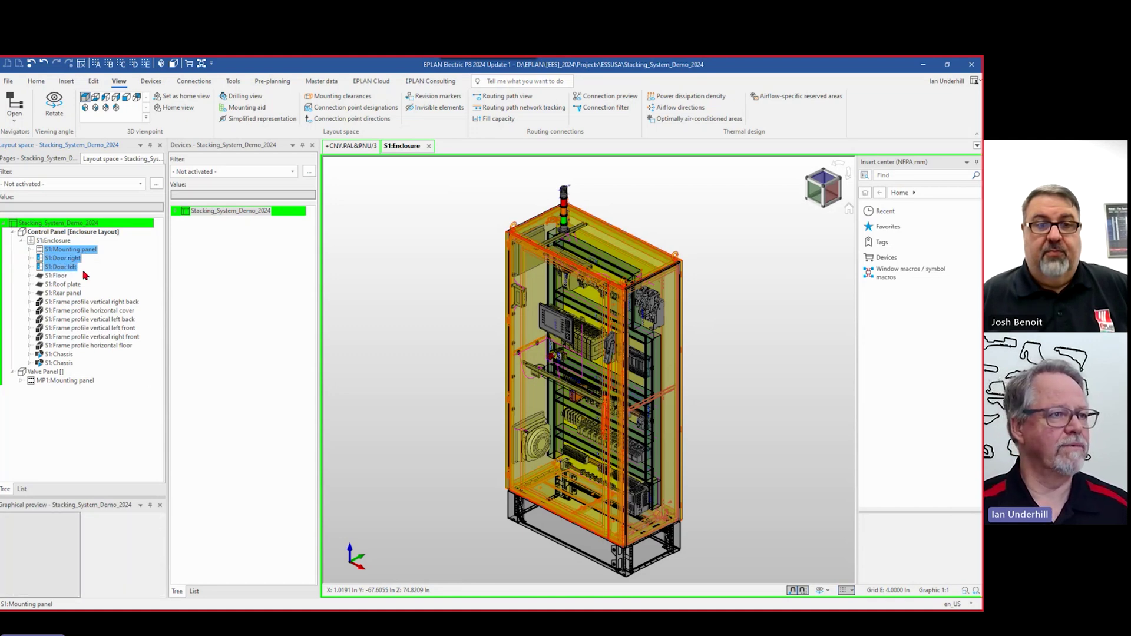
ctrl+click(79, 286)
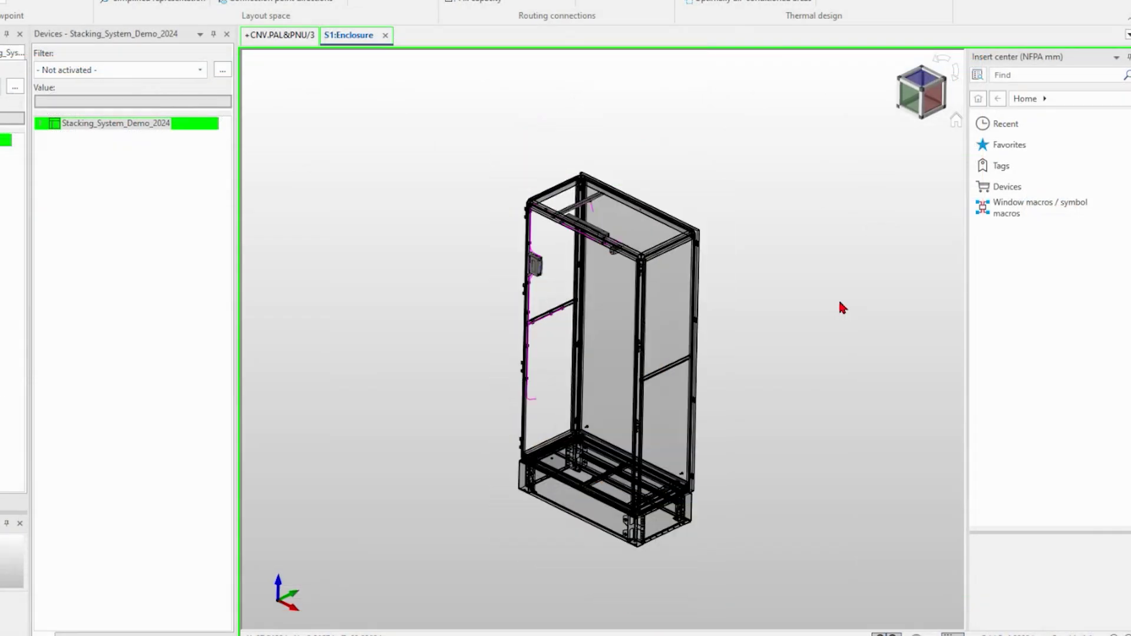
- Inspect the cable clips and routing paths along the enclosure's top frame profiles from inside and below, then restore the home view
shift+middle_drag(843, 307, 535, 411)
scroll(548, 383, down, 3)
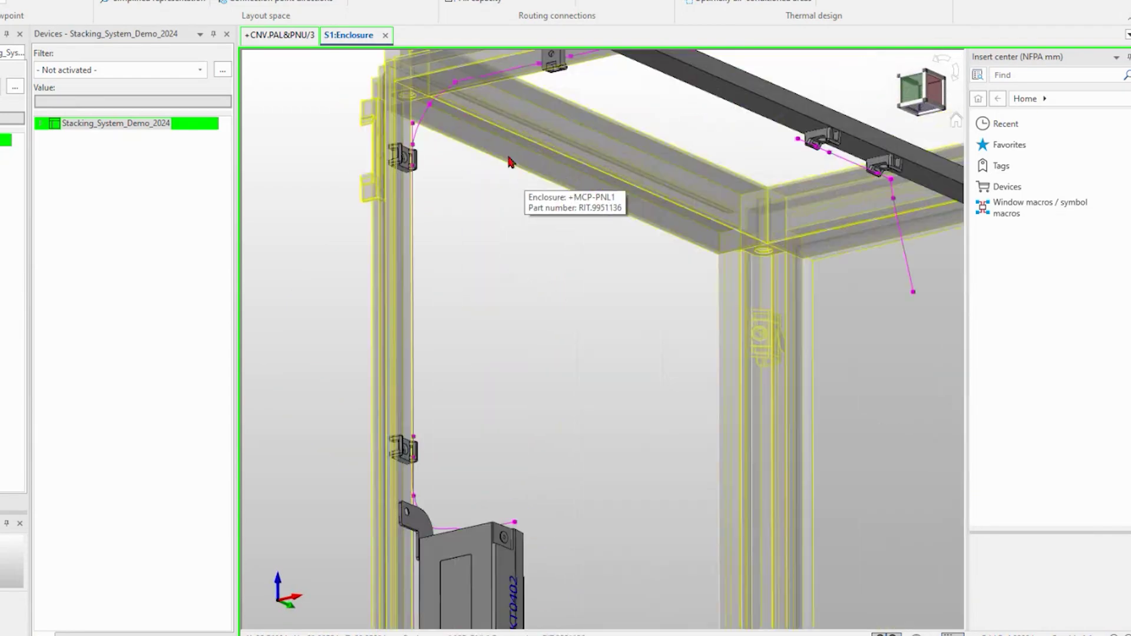
shift+middle_drag(510, 162, 510, 379)
scroll(510, 379, down, 3)
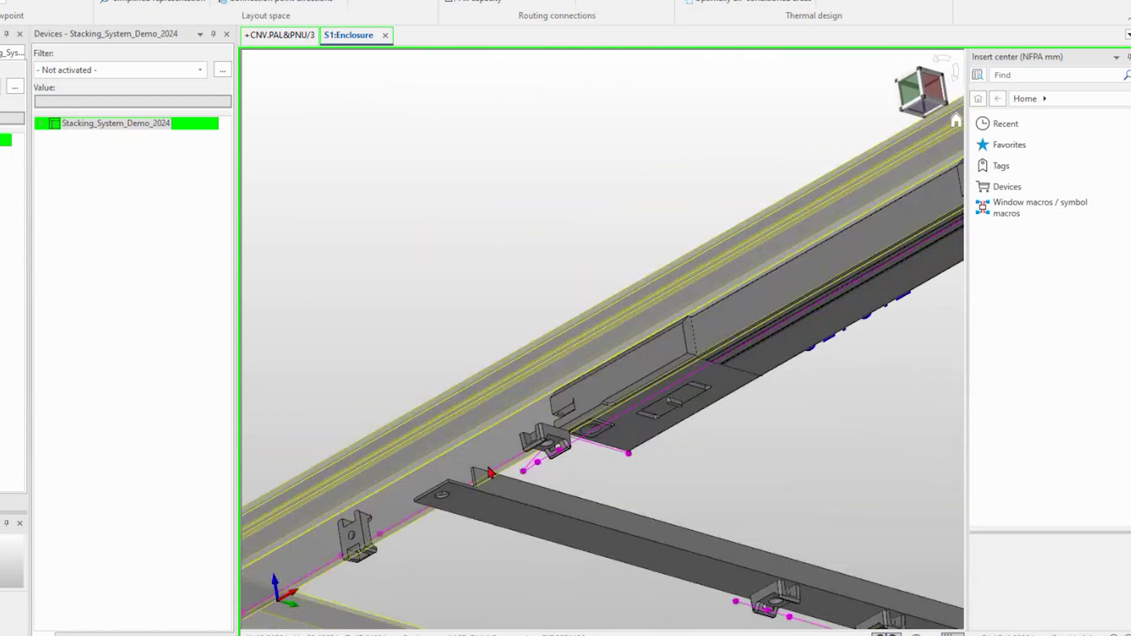
shift+middle_drag(543, 467, 389, 246)
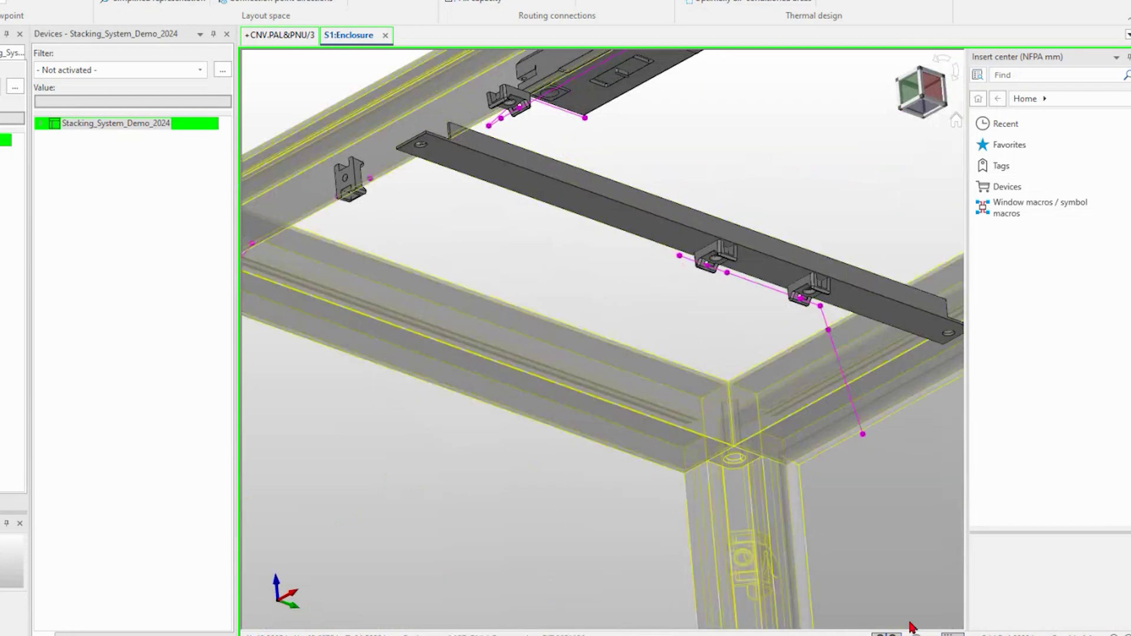
shift+middle_drag(799, 419, 789, 529)
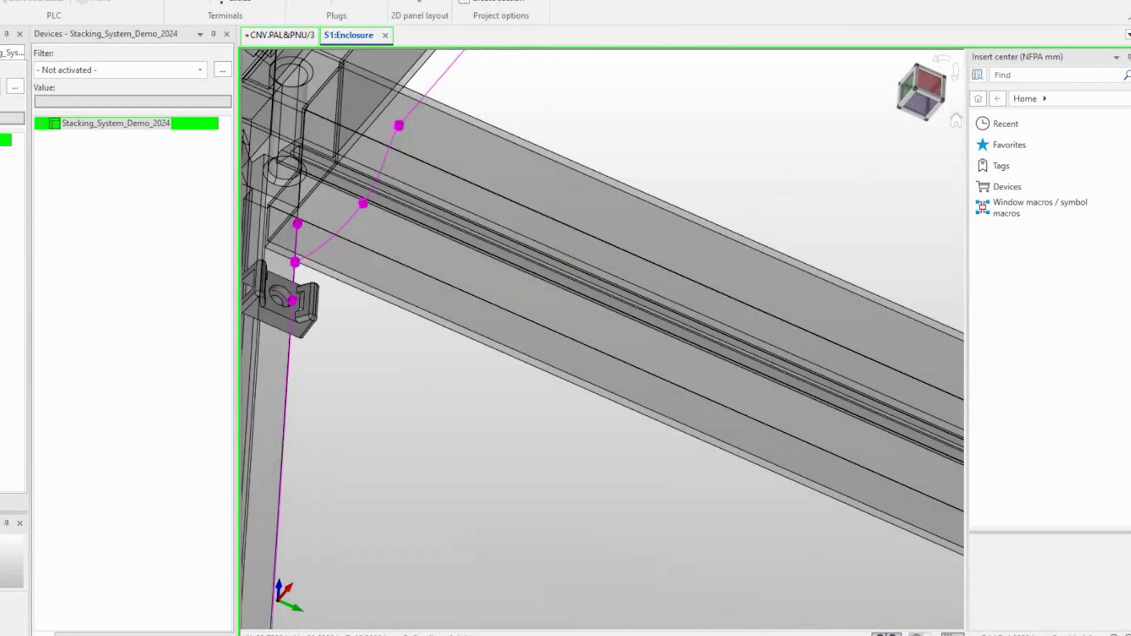
shift+middle_drag(541, 470, 801, 282)
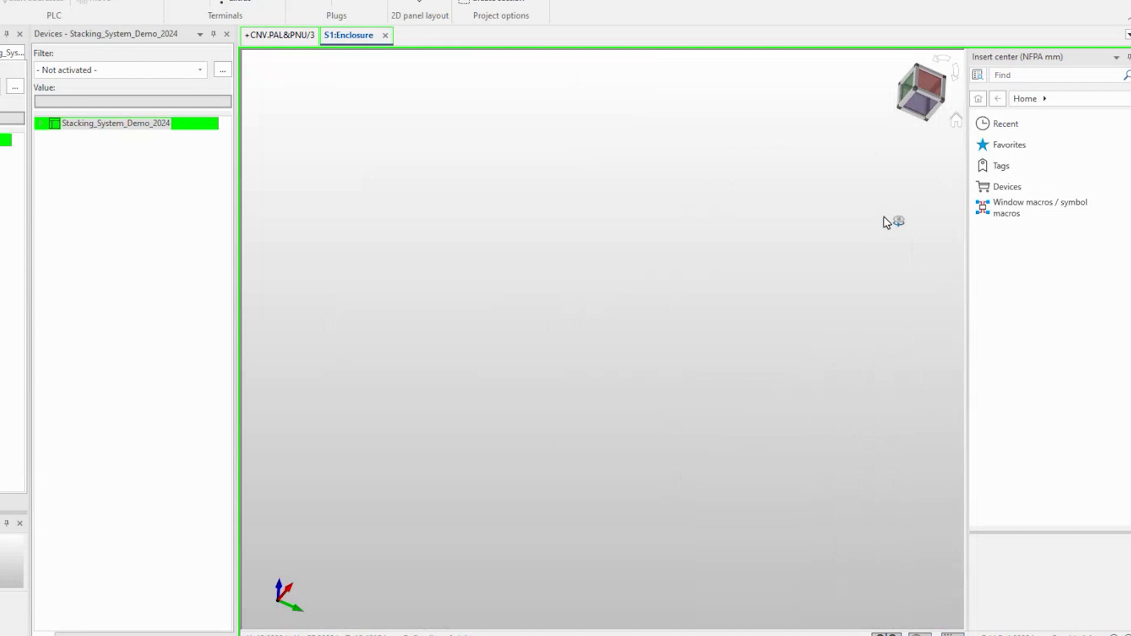
click(957, 121)
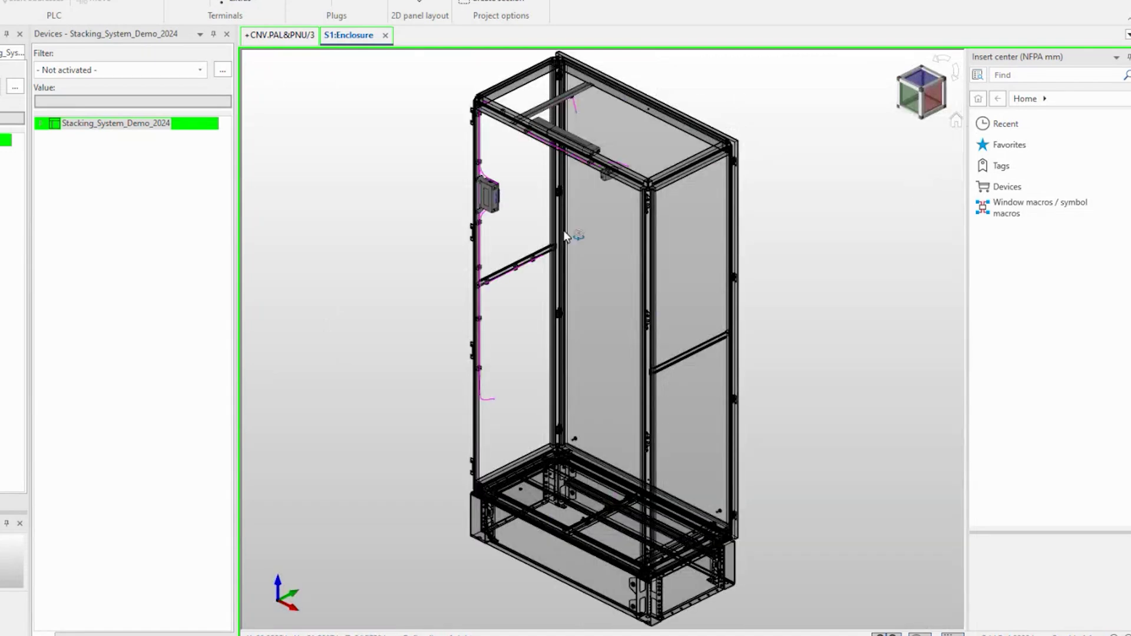
- Examine the enclosure frame level from its front-right vertical edge and the opposite edge, focusing on the devices and routing path under the roof
scroll(501, 144, up, 5)
scroll(501, 144, up, 1)
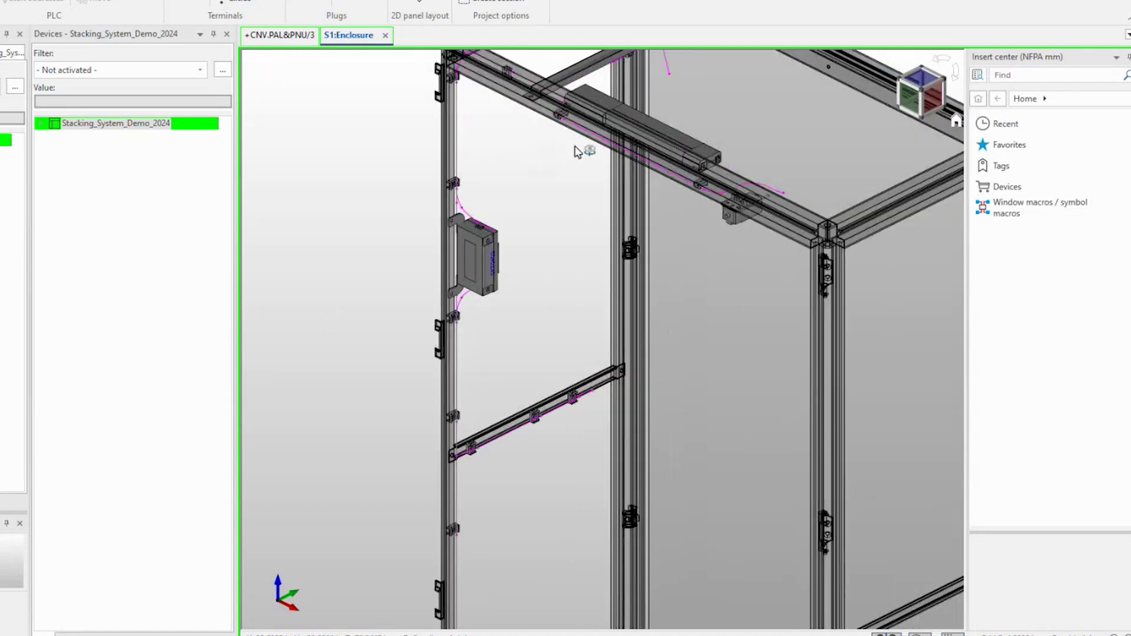
click(922, 105)
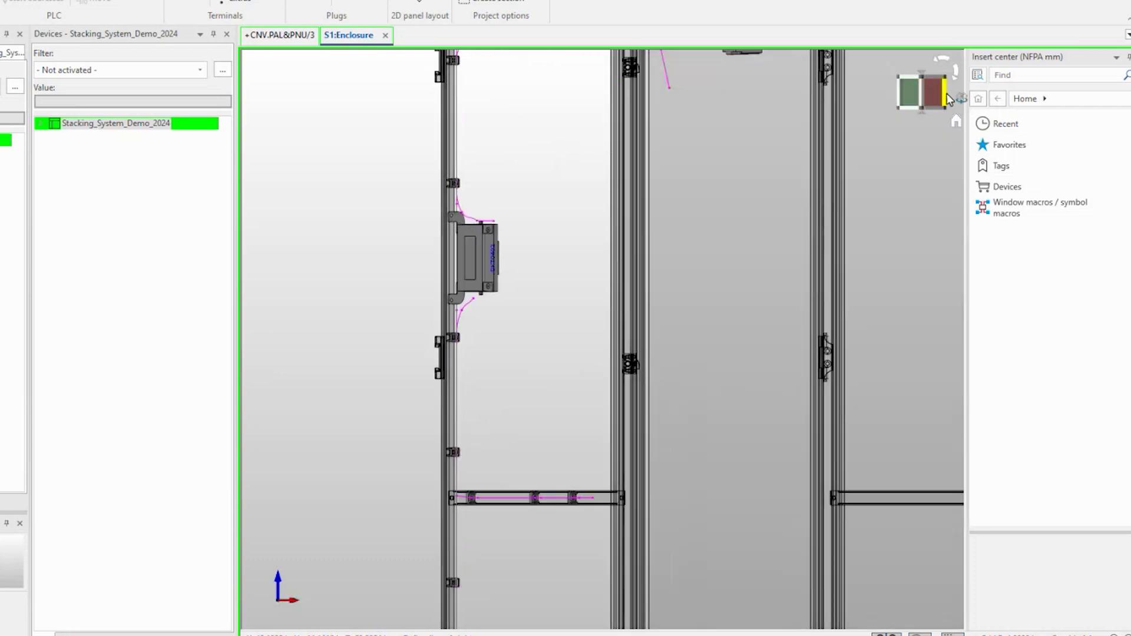
click(949, 97)
click(949, 98)
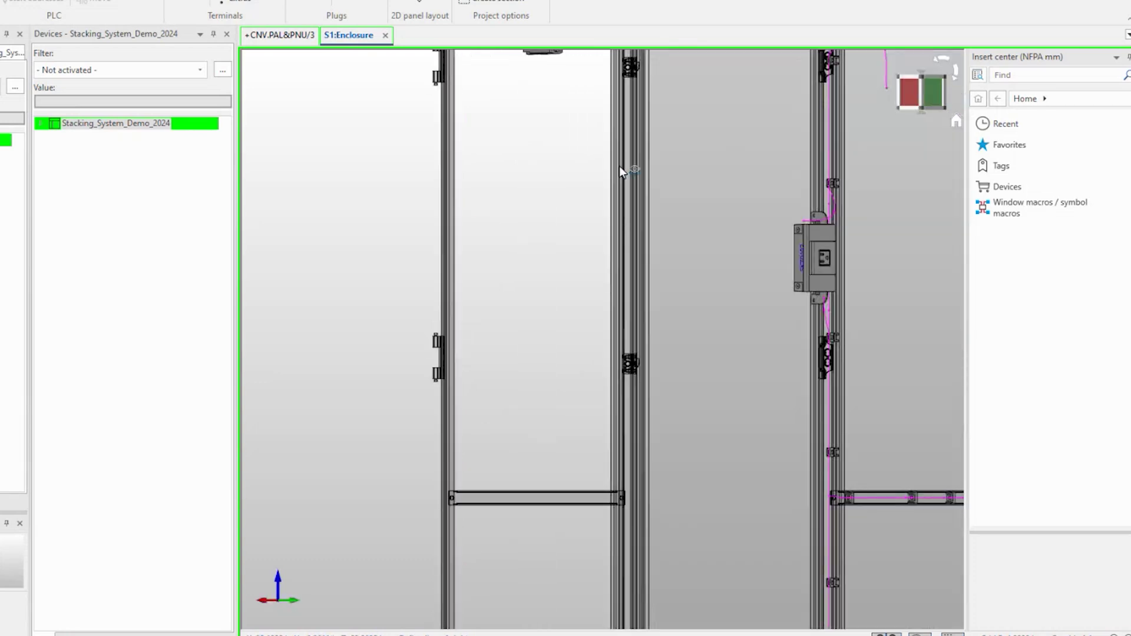
middle_drag(636, 108, 660, 334)
scroll(660, 335, up, 5)
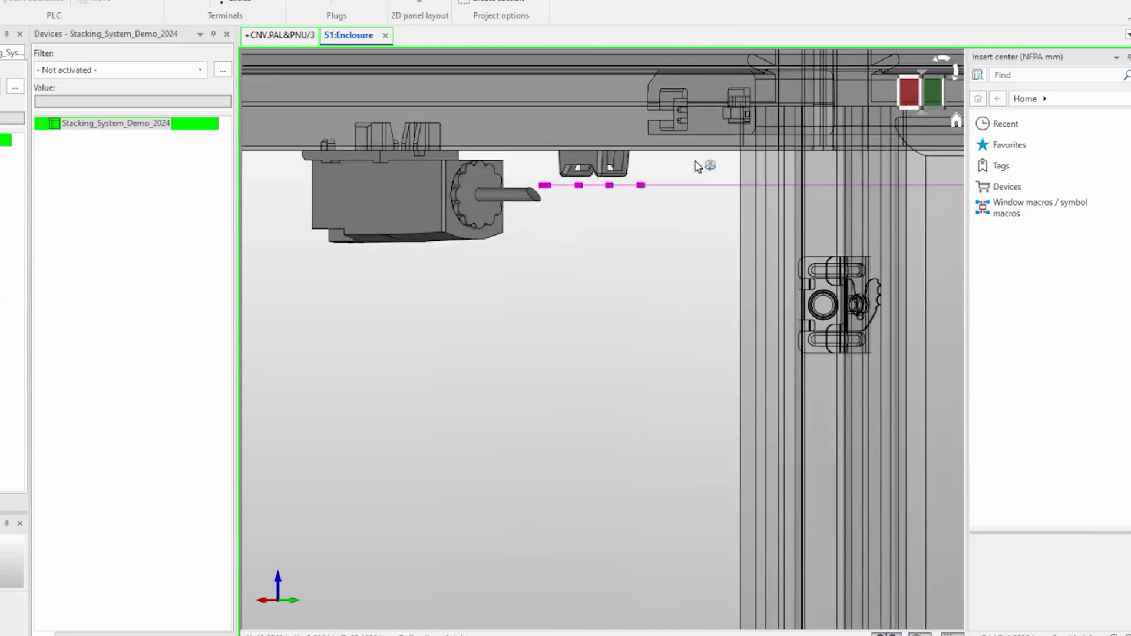
- View the top frame profile from below at an angle and examine the LS0412 switch up close
click(923, 109)
scroll(666, 408, down, 3)
scroll(661, 417, down, 2)
middle_drag(661, 417, 513, 255)
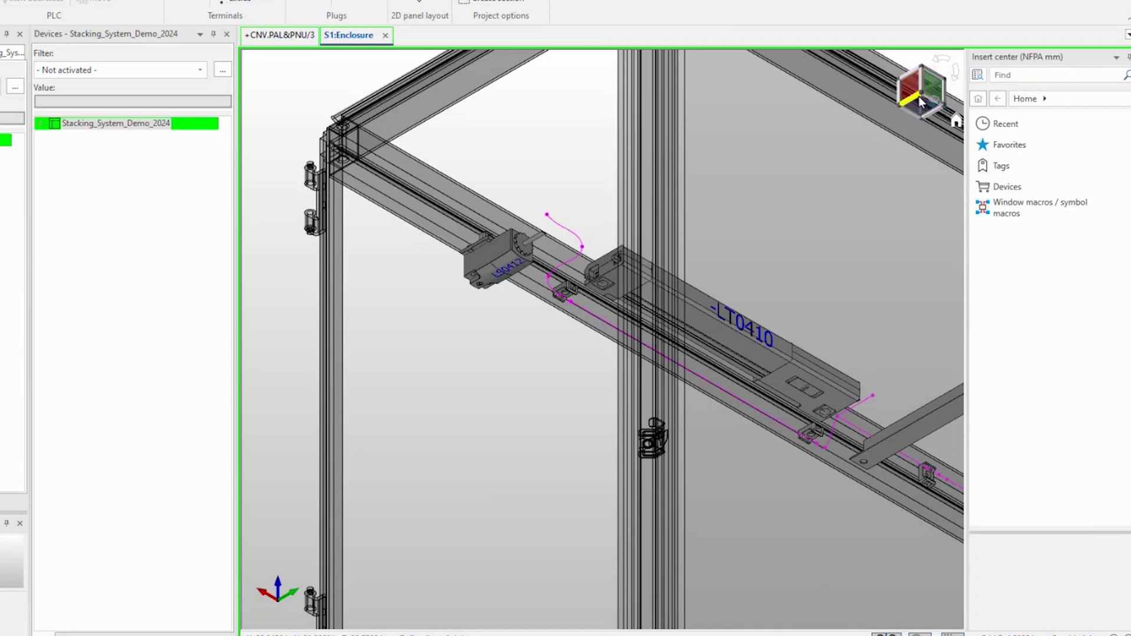
scroll(380, 214, up, 4)
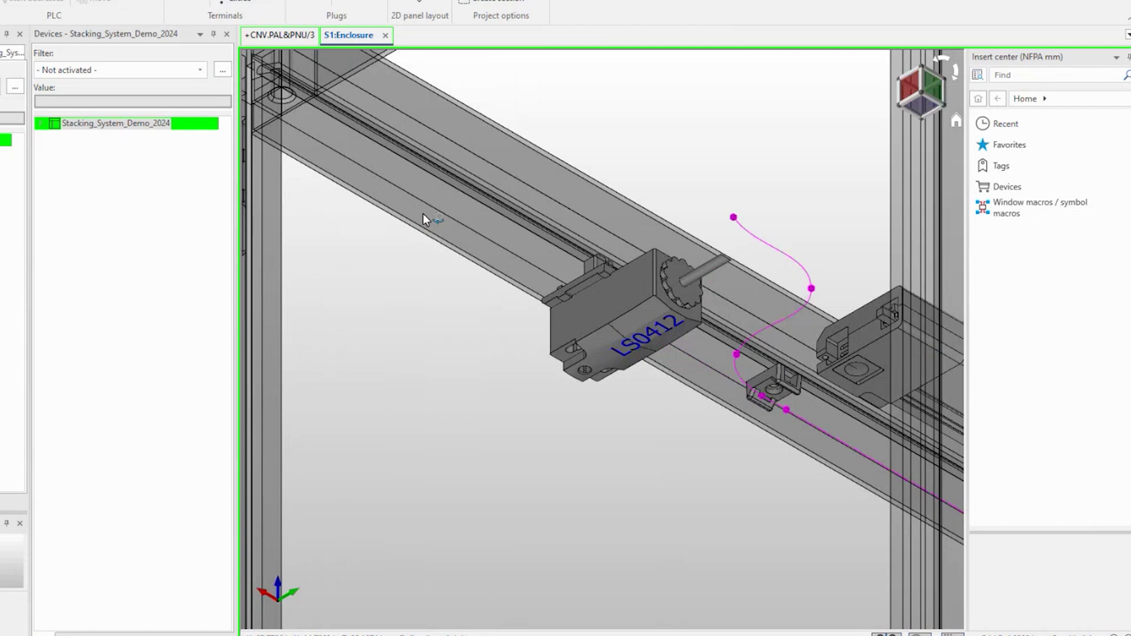
scroll(652, 362, up, 5)
middle_drag(783, 350, 845, 428)
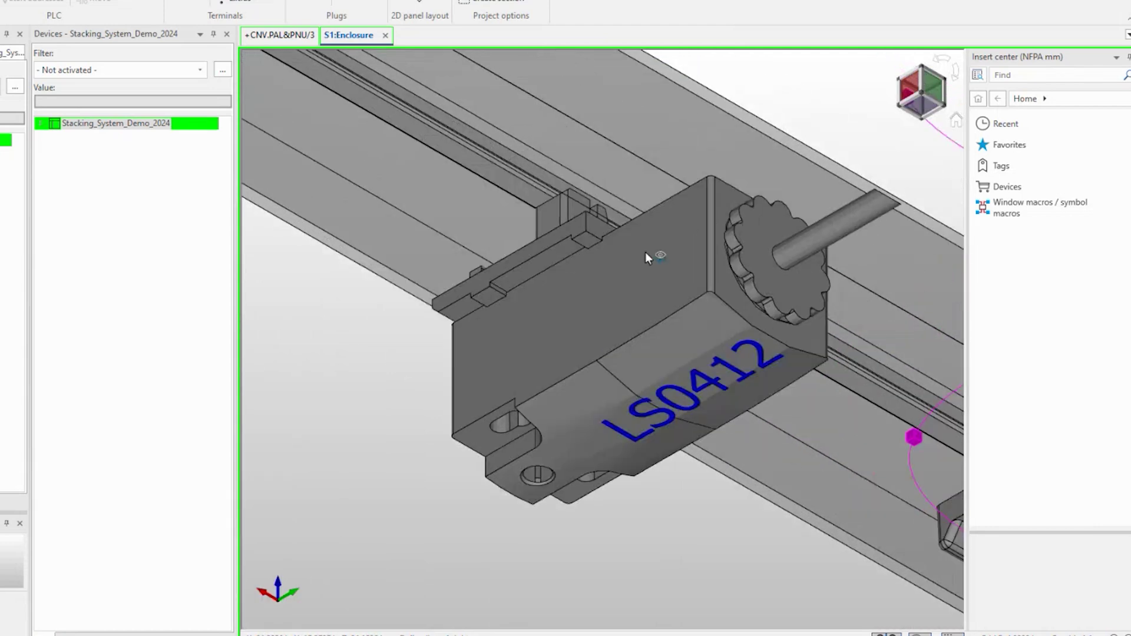
- Follow the routing path from the LS0412 switch along the frame to the -LT0410 light and restore the home view
scroll(645, 310, down, 2)
middle_drag(468, 207, 621, 379)
scroll(597, 371, up, 2)
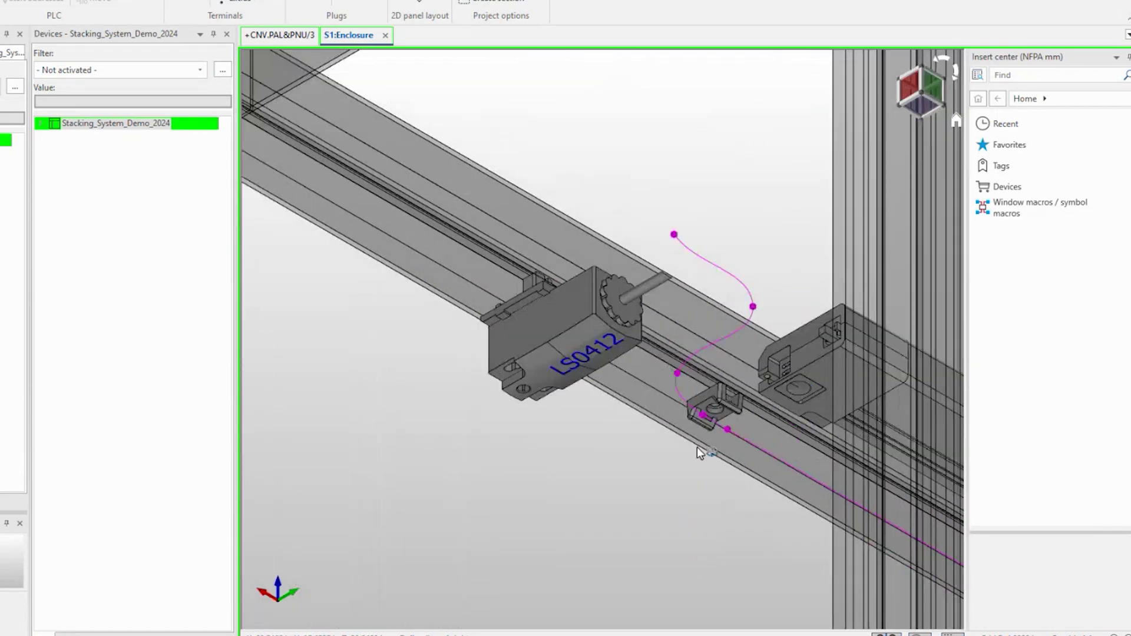
middle_drag(702, 449, 545, 300)
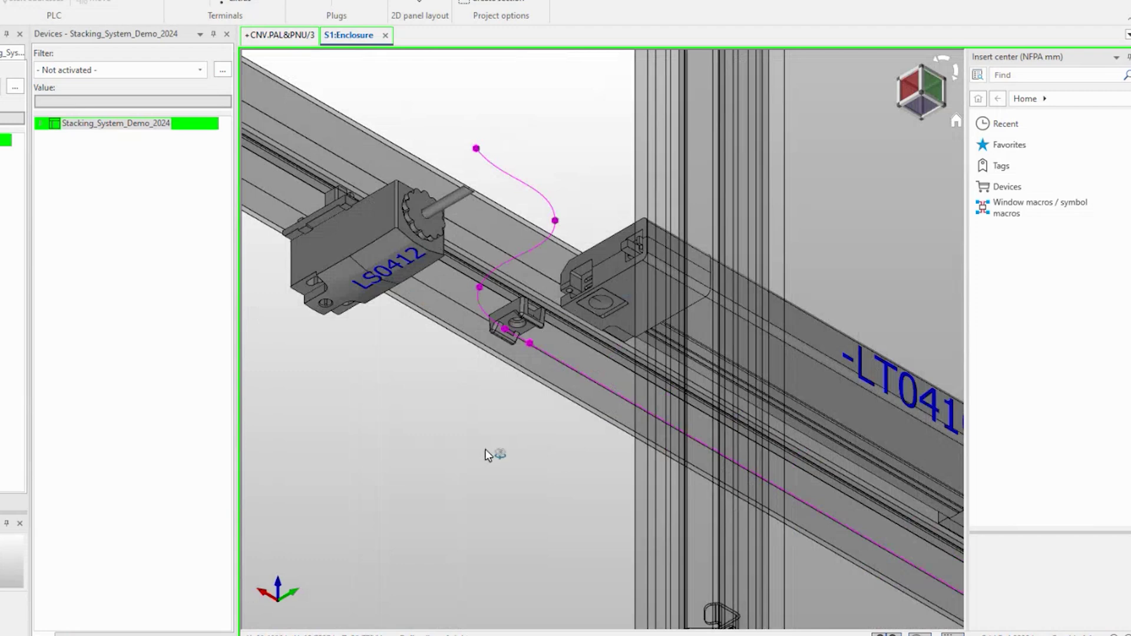
scroll(479, 481, down, 2)
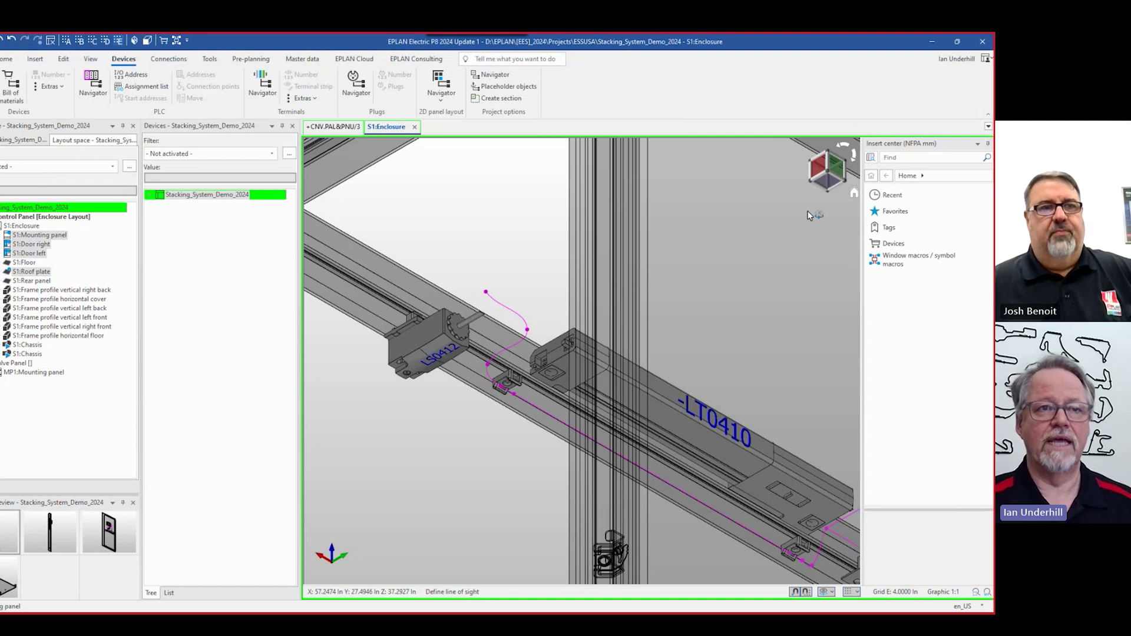
click(853, 194)
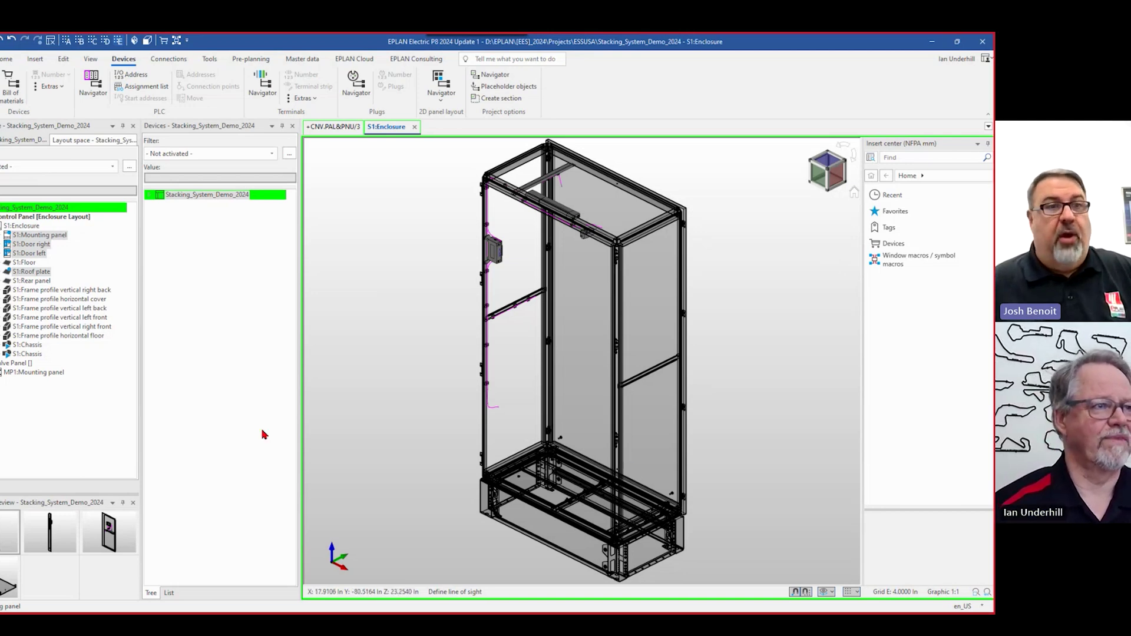
- Display only the mounting panel of the S1:Enclosure layout and view it from the front
click(59, 218)
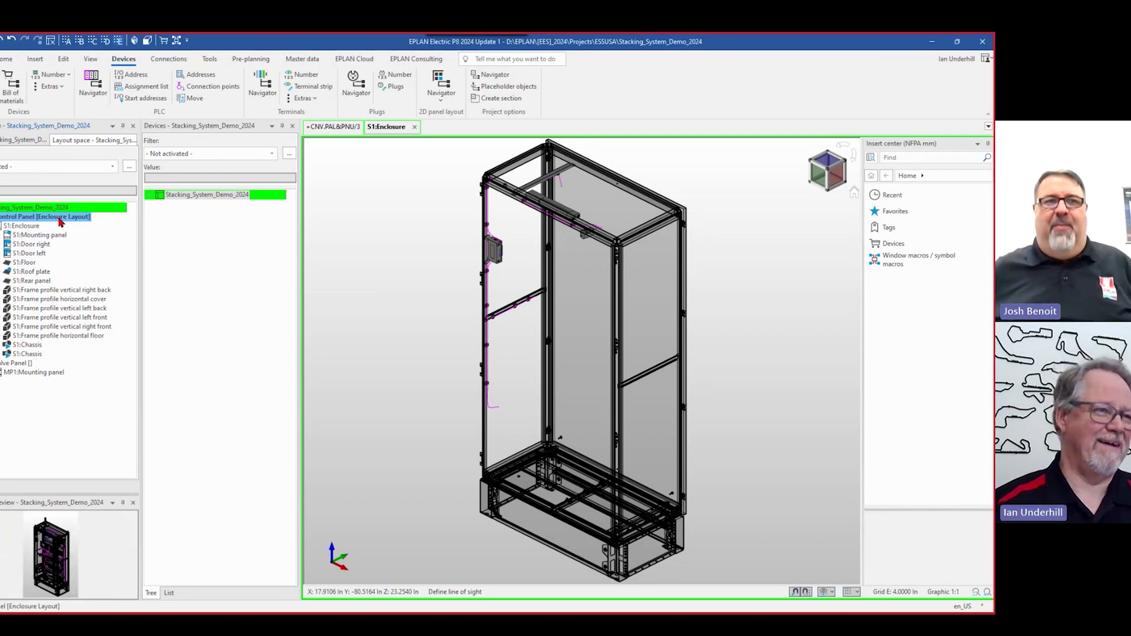
click(35, 235)
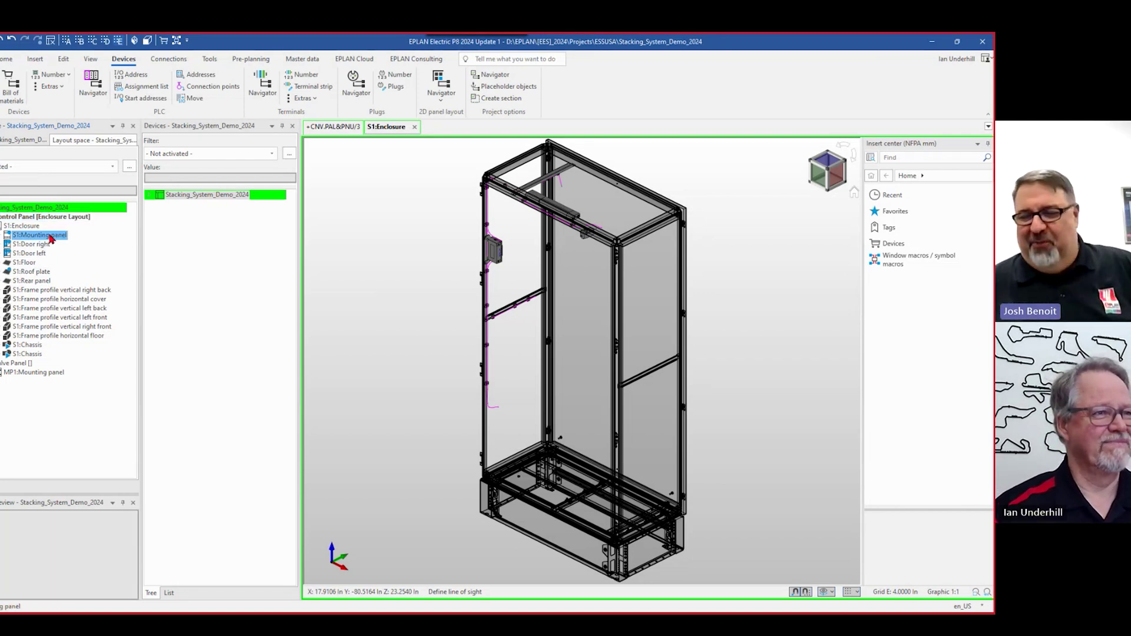
right_click(50, 236)
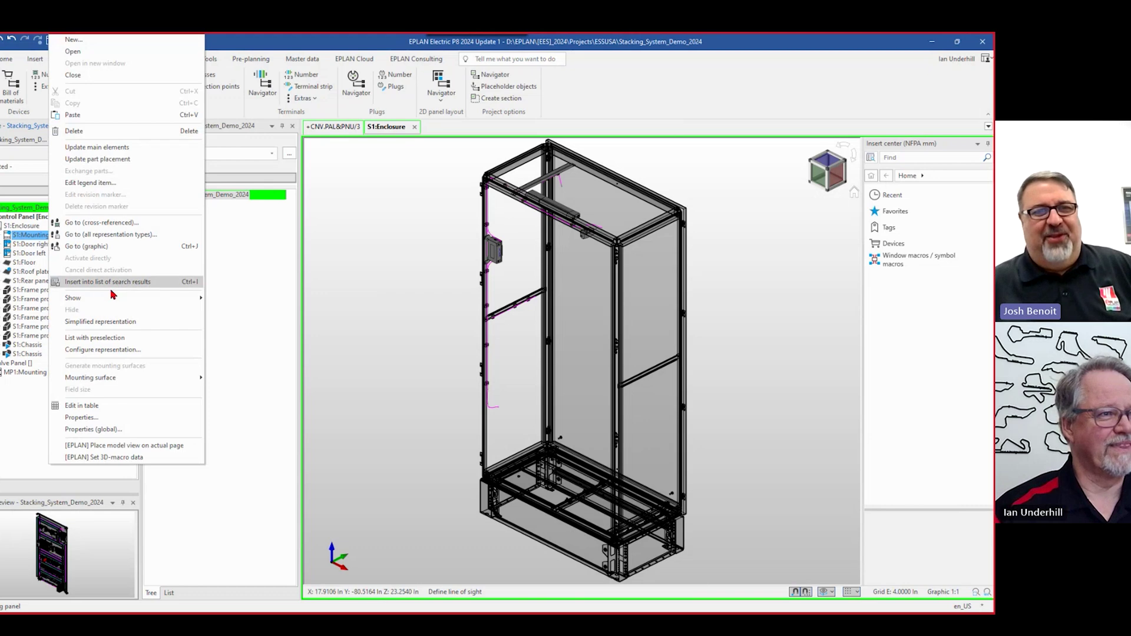
mouse_move(100, 300)
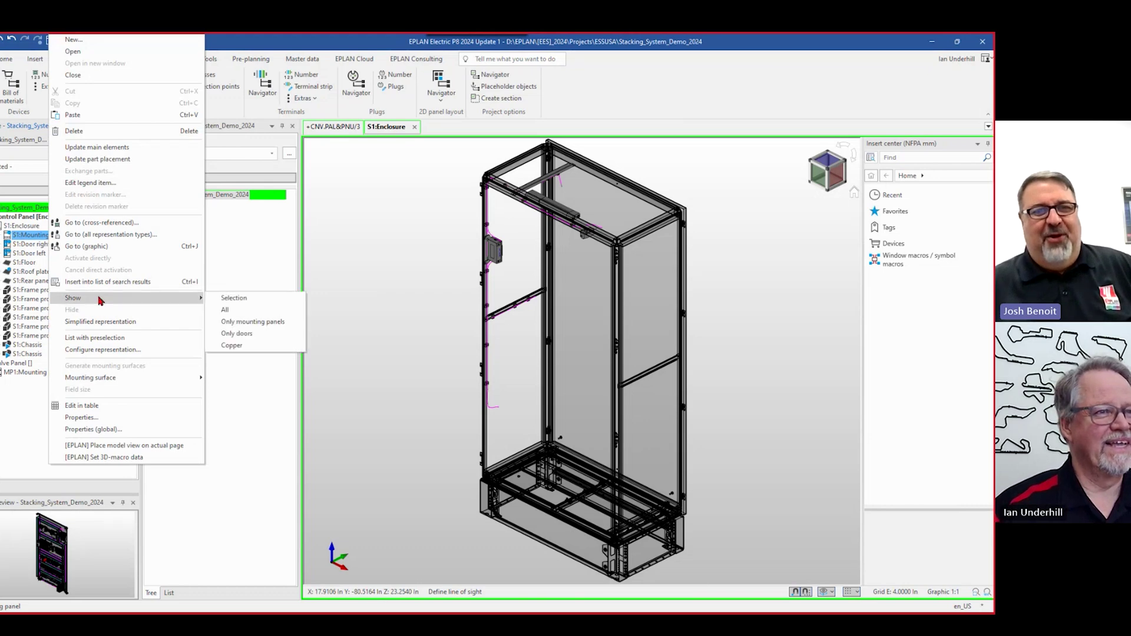
click(257, 322)
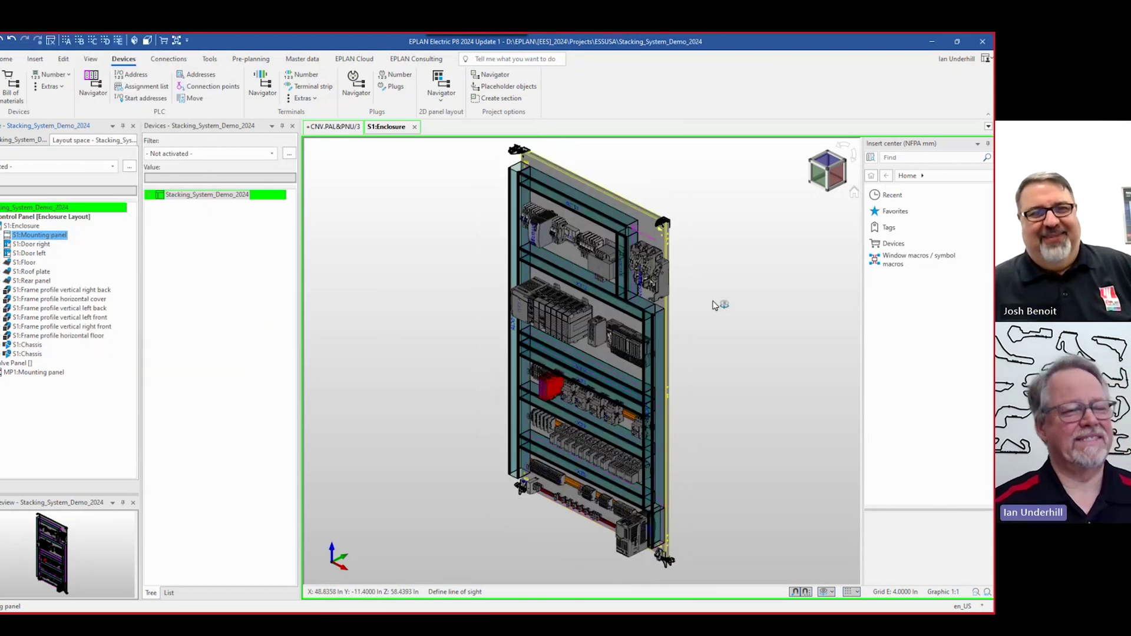
click(822, 176)
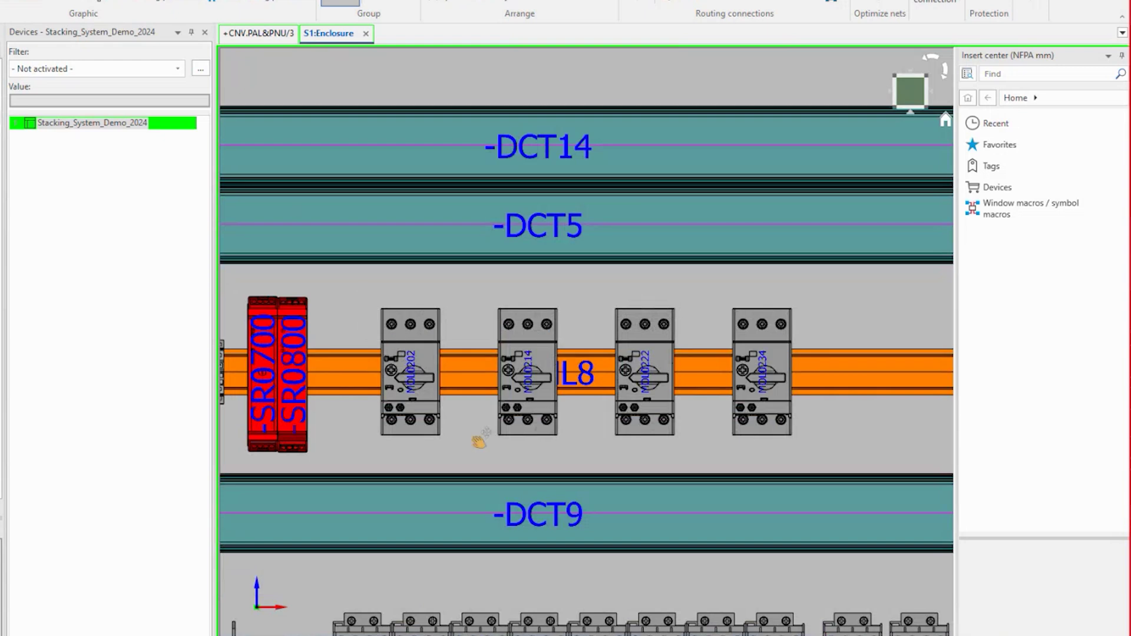
- Line up MOL0202, MOL0214, MOL0222 and MOL0234 on their mounting rail without gaps, using MOL0202 as reference, and undo the alignment
scroll(400, 401, down, 2)
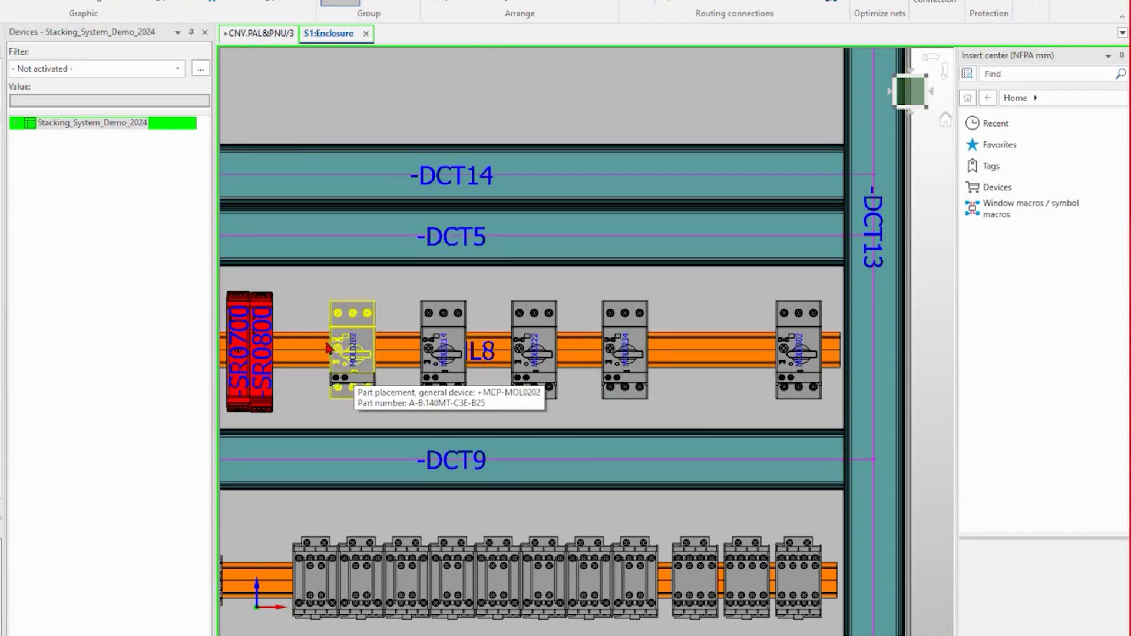
drag(301, 279, 717, 426)
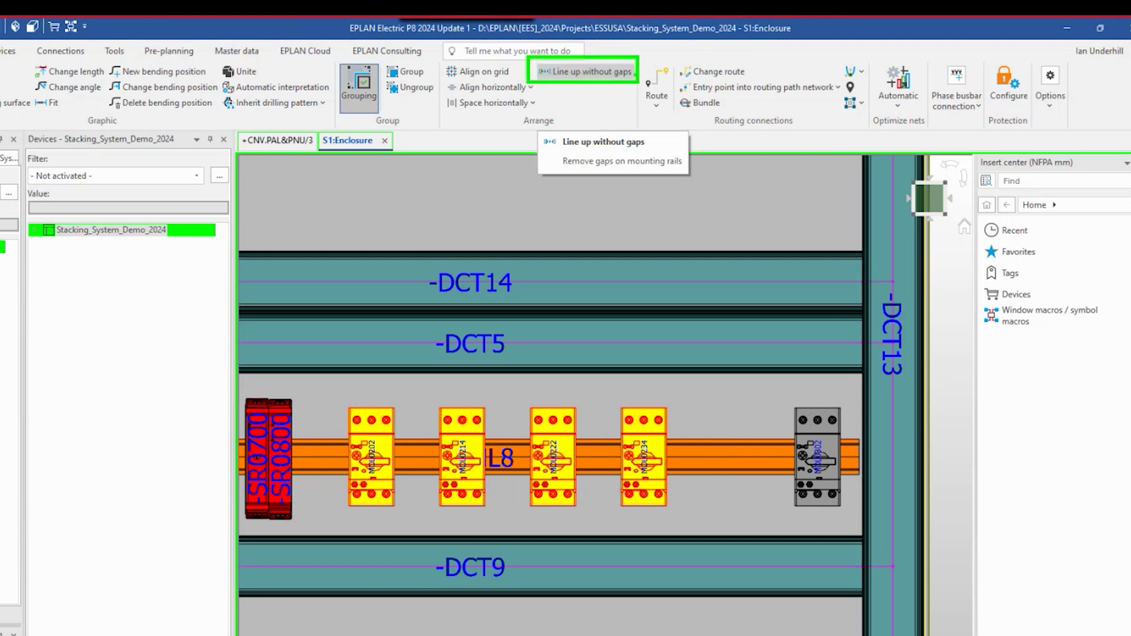
click(583, 75)
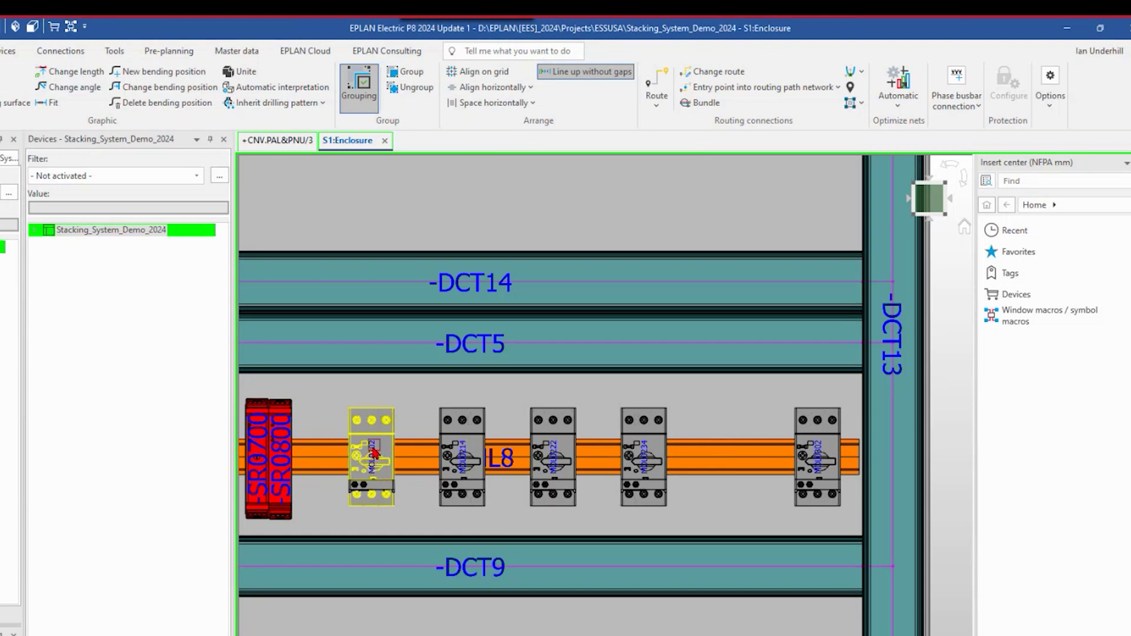
click(374, 454)
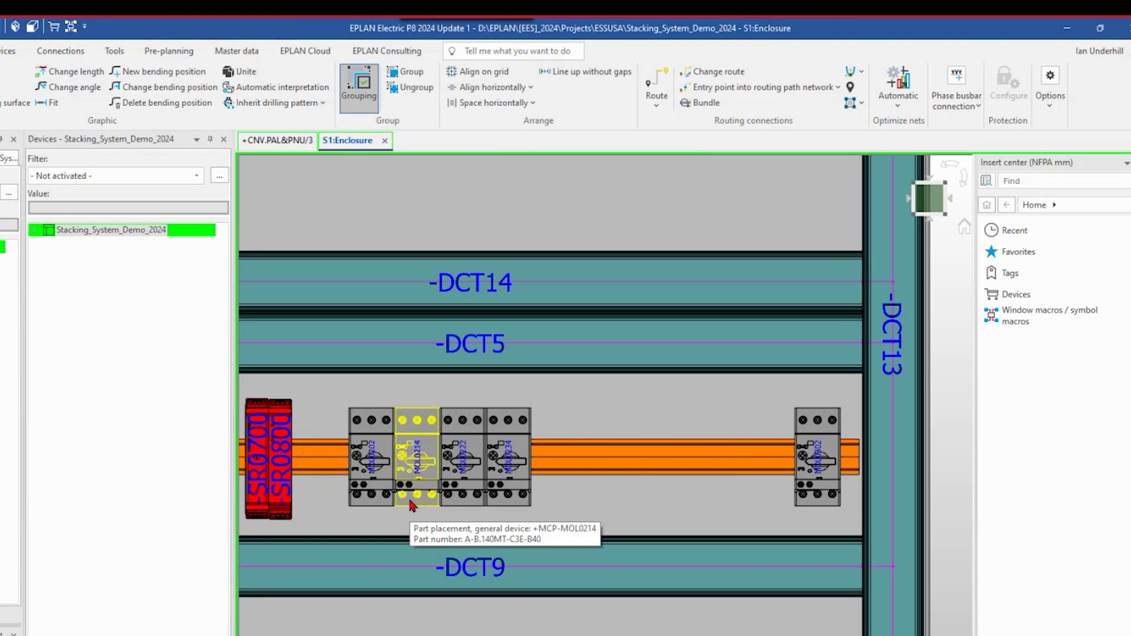
key(ctrl+z)
key(ctrl+z)
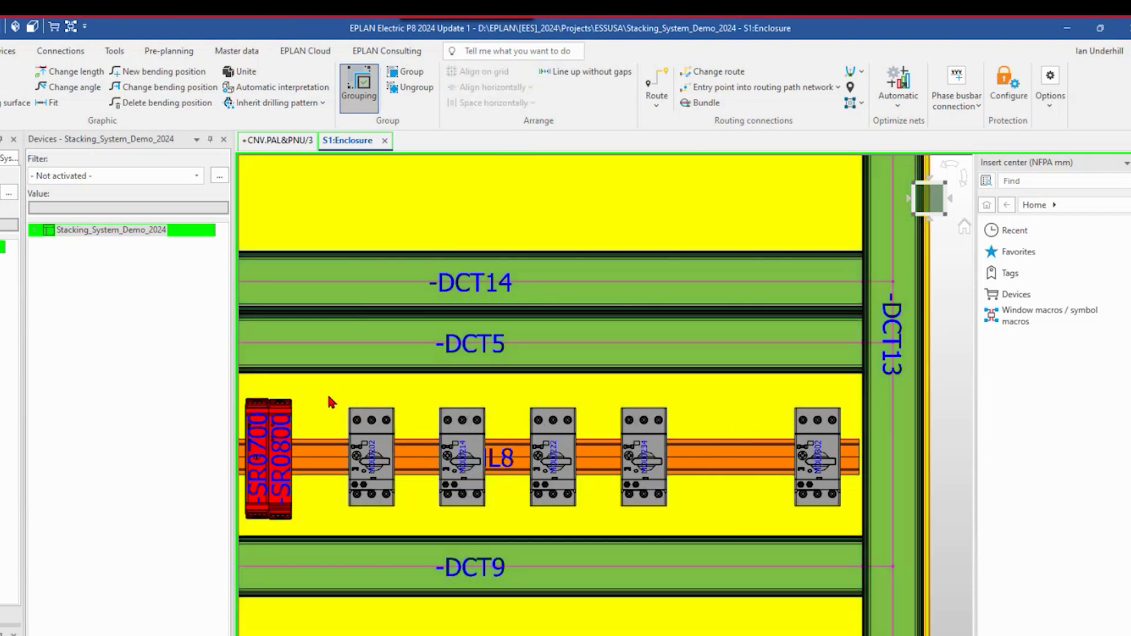
- Line up the same four MOL devices without gaps using MOL0234 as the reference, and undo the alignment
drag(330, 402, 737, 514)
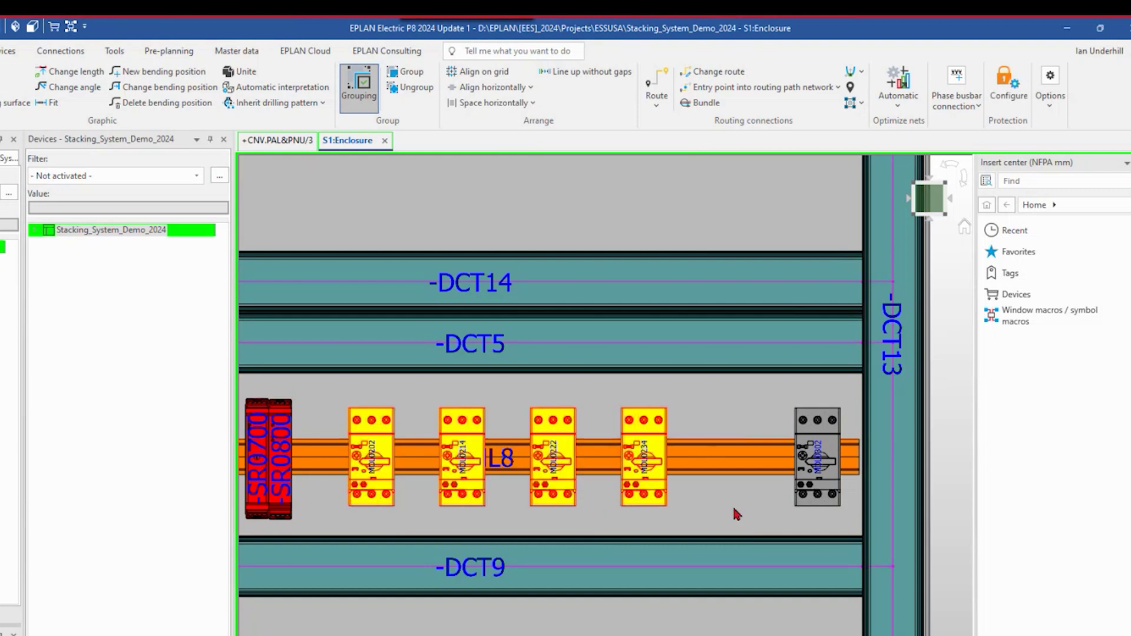
click(588, 73)
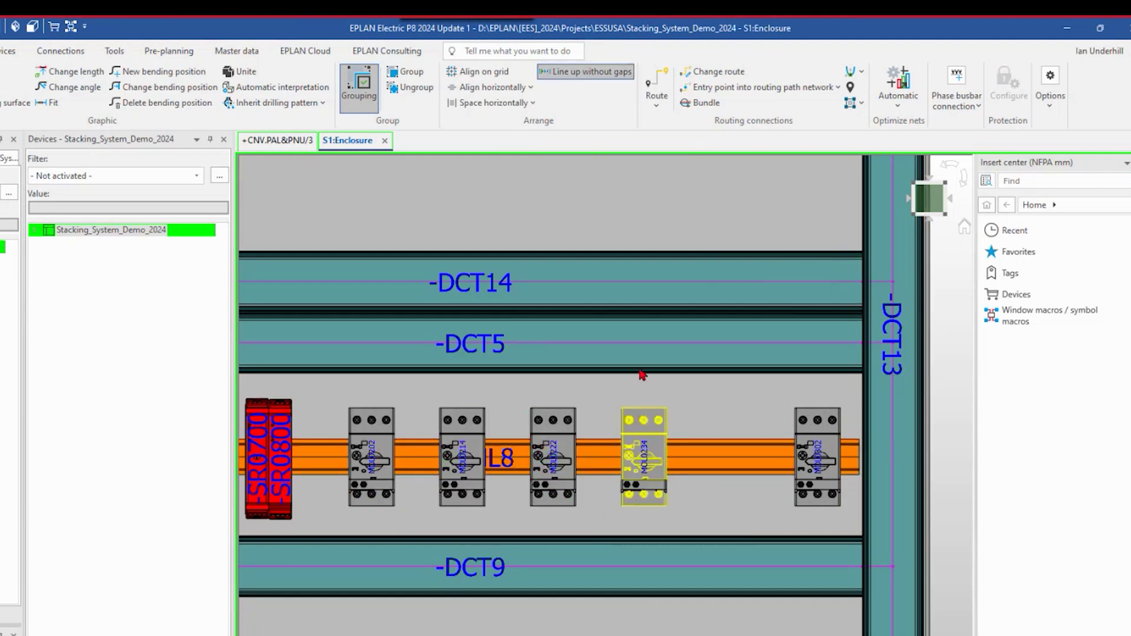
click(652, 425)
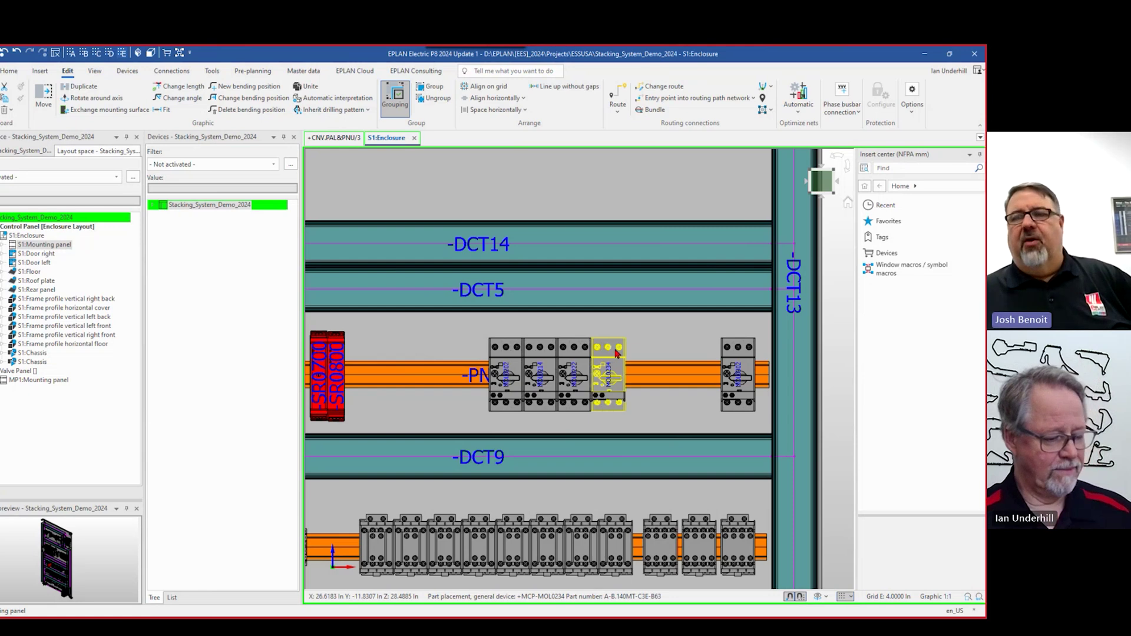
key(ctrl+z)
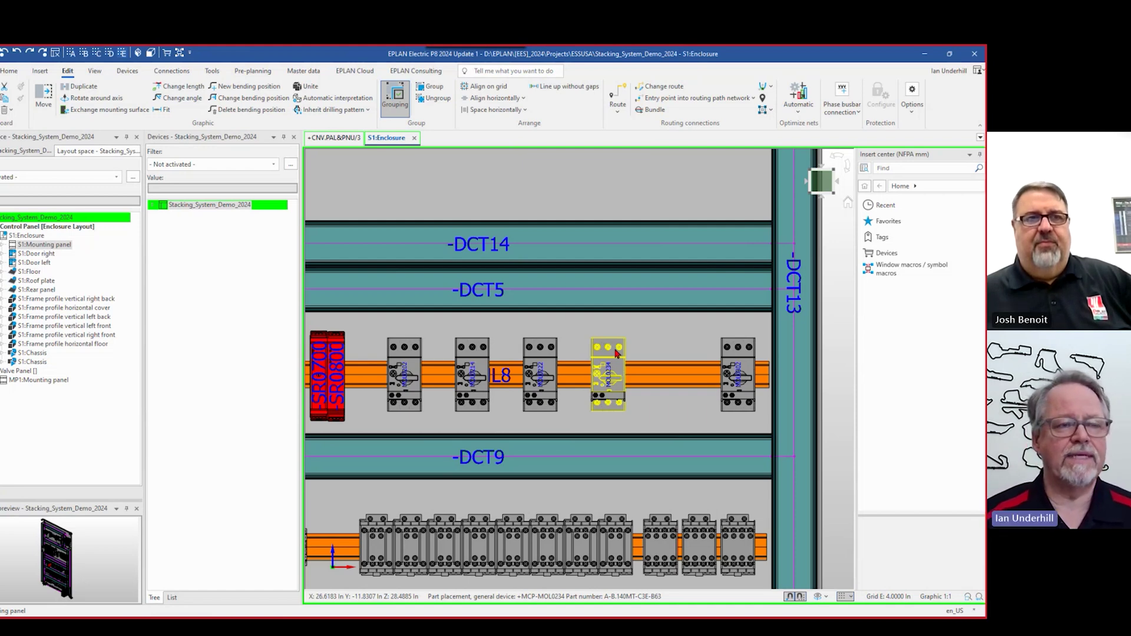
- View the mounting panel from further out and return it to the isometric home view
click(617, 354)
scroll(676, 430, down, 3)
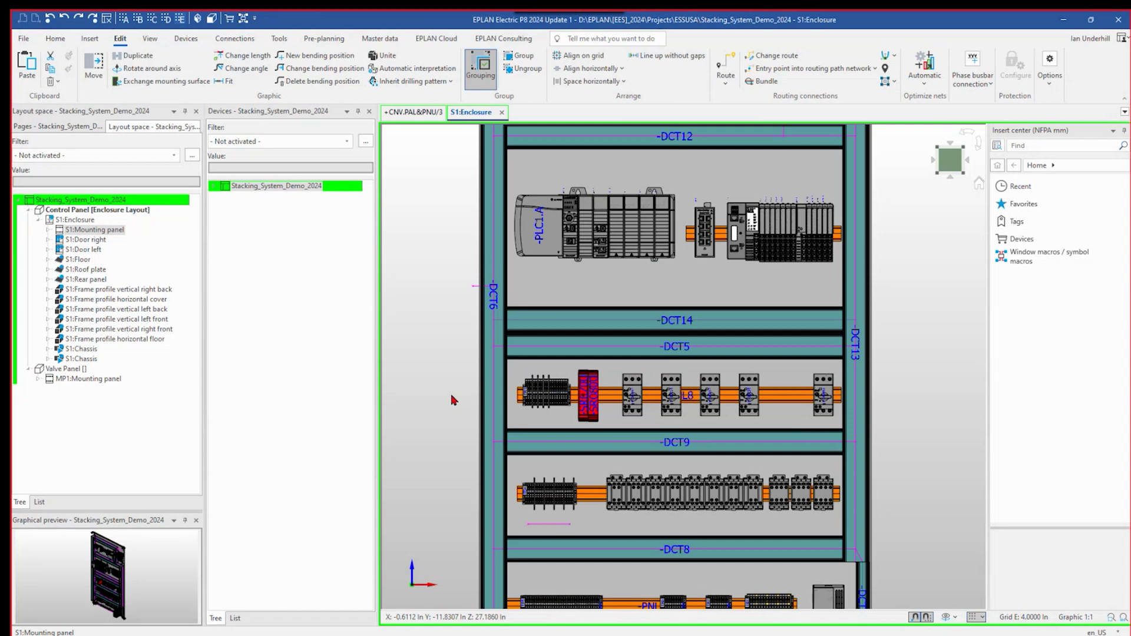
click(979, 185)
click(979, 187)
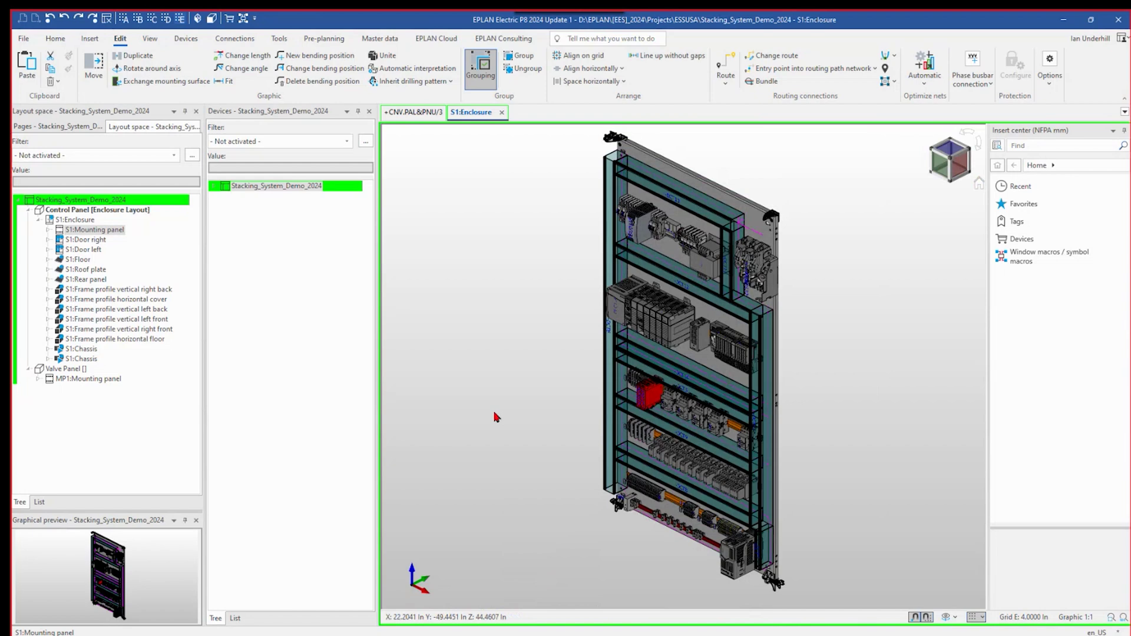
- Display all parts of the Control Panel layout space again, showing the complete enclosure in the 3D view
click(94, 211)
right_click(94, 213)
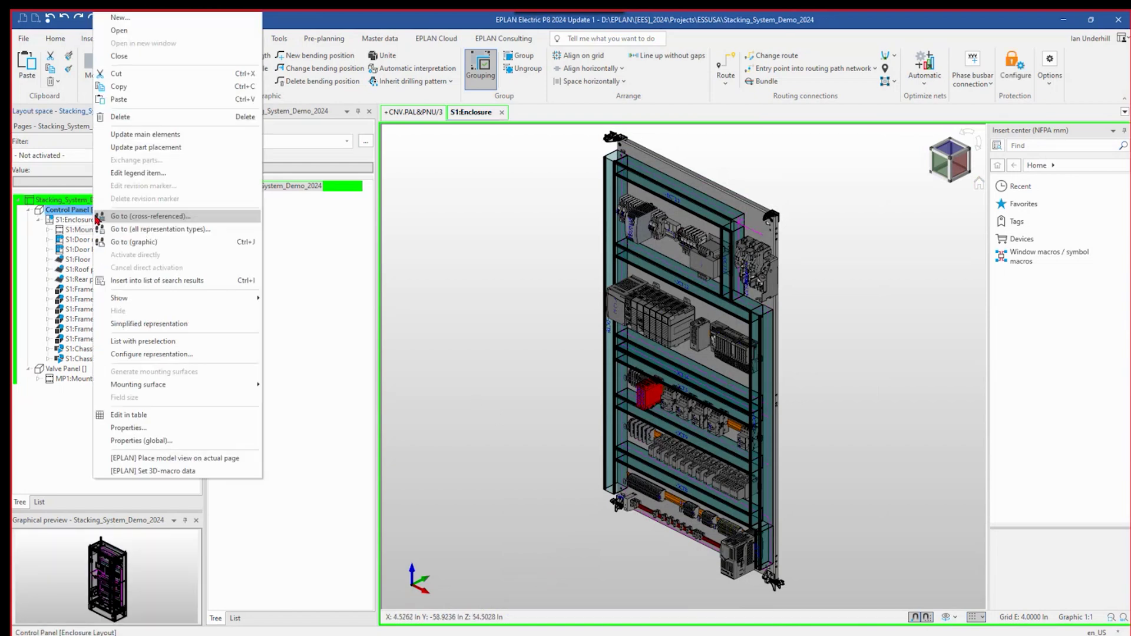
mouse_move(144, 300)
click(327, 312)
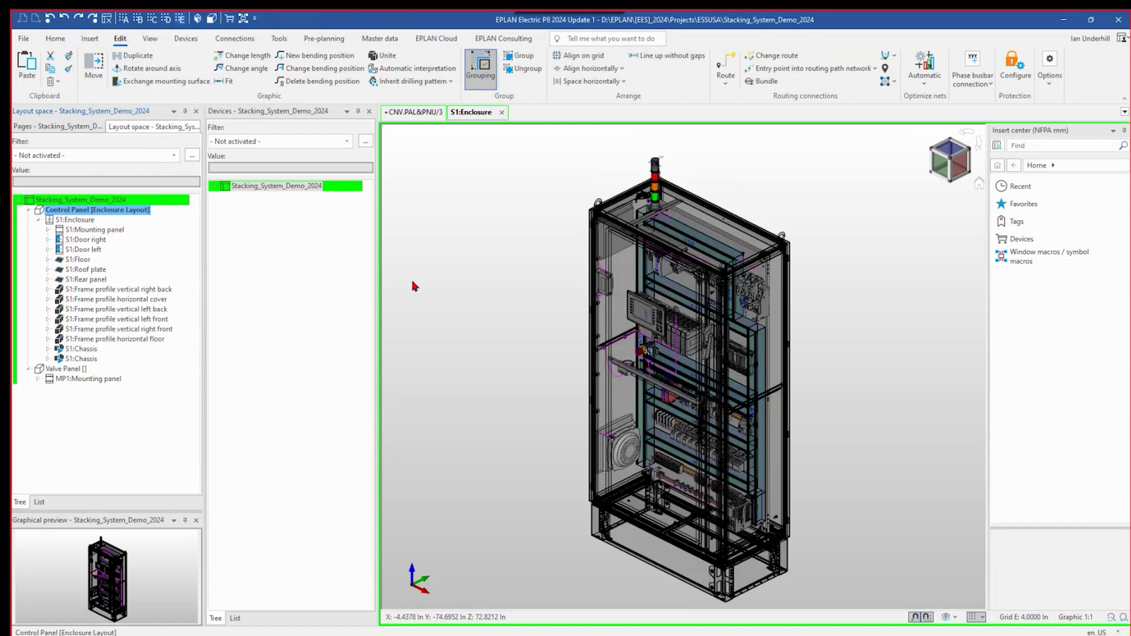
click(508, 219)
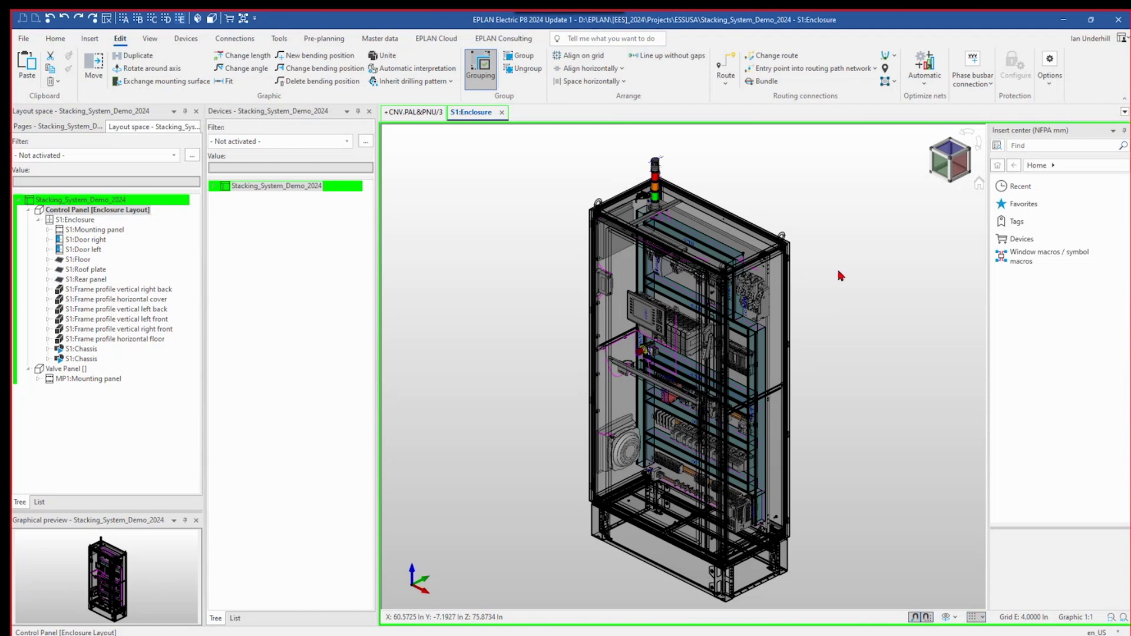
mouse_move(829, 288)
middle_down()
mouse_move(780, 268)
mouse_move(840, 282)
middle_up()
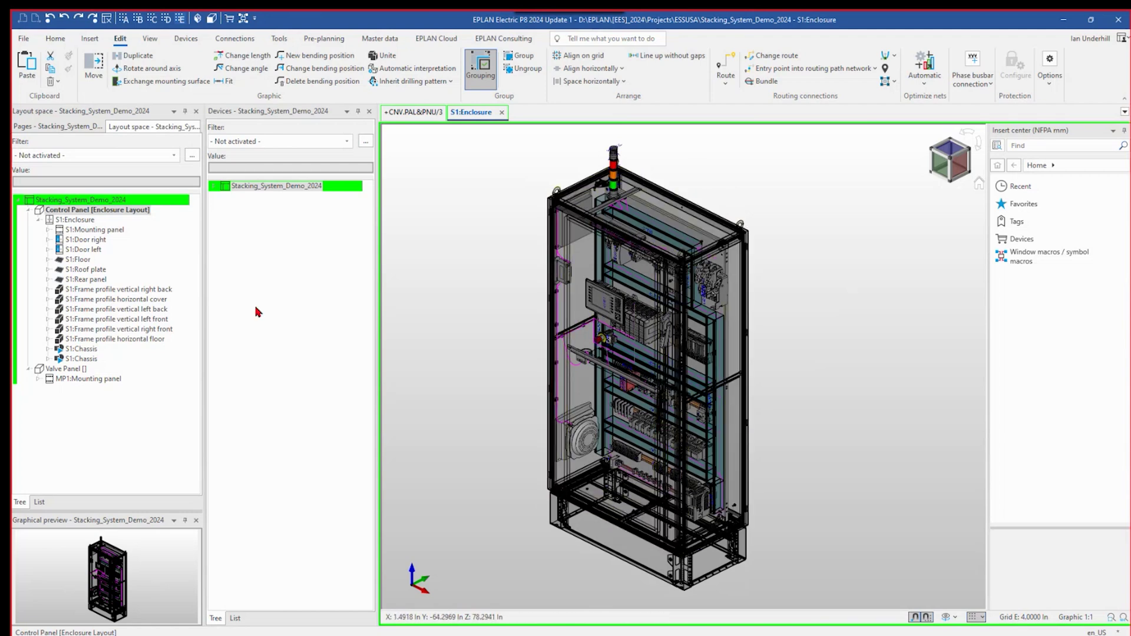
click(103, 211)
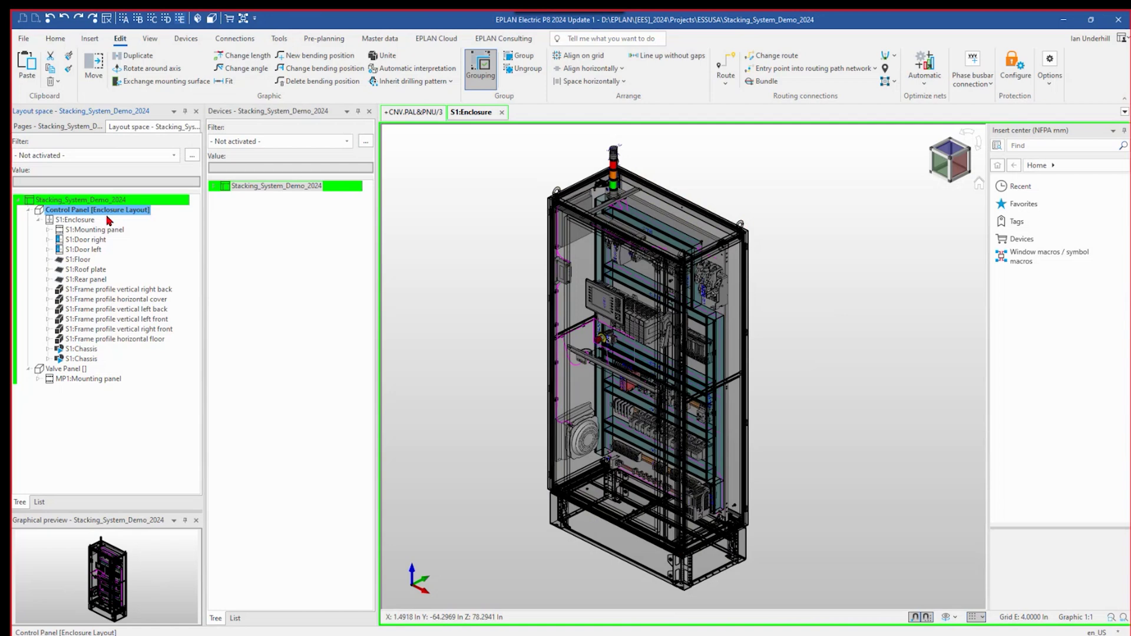
click(65, 222)
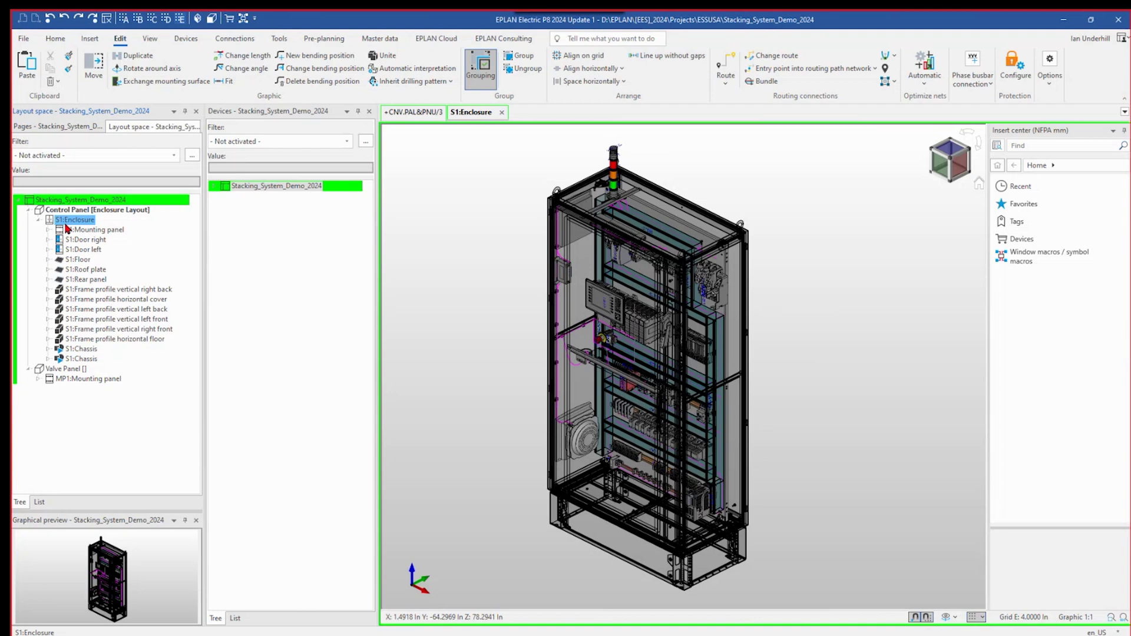
click(278, 39)
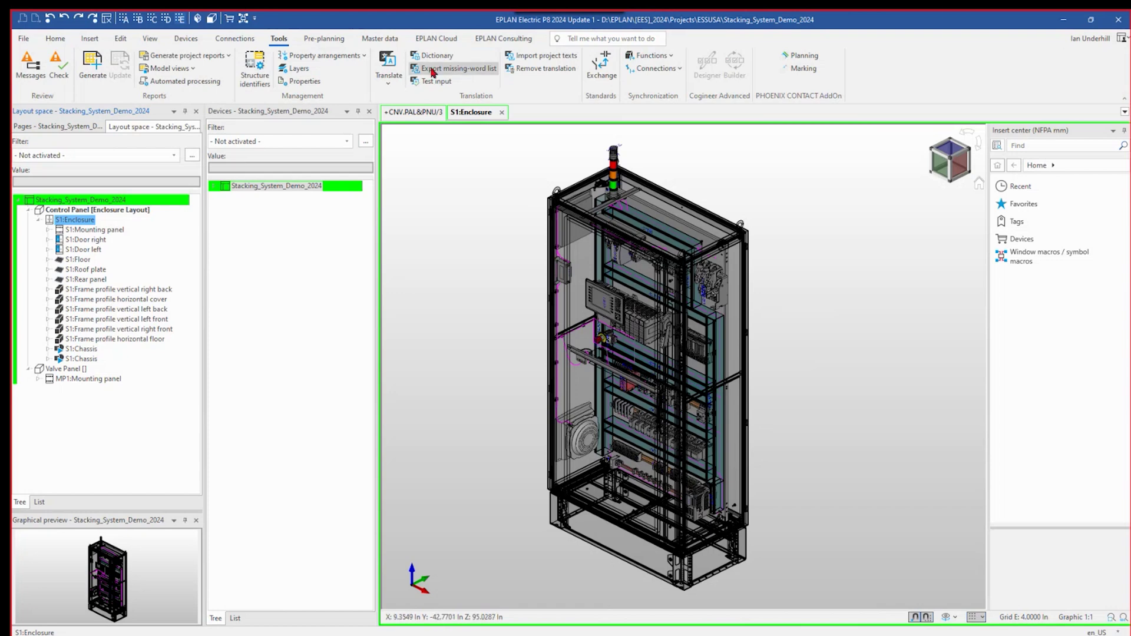
click(230, 57)
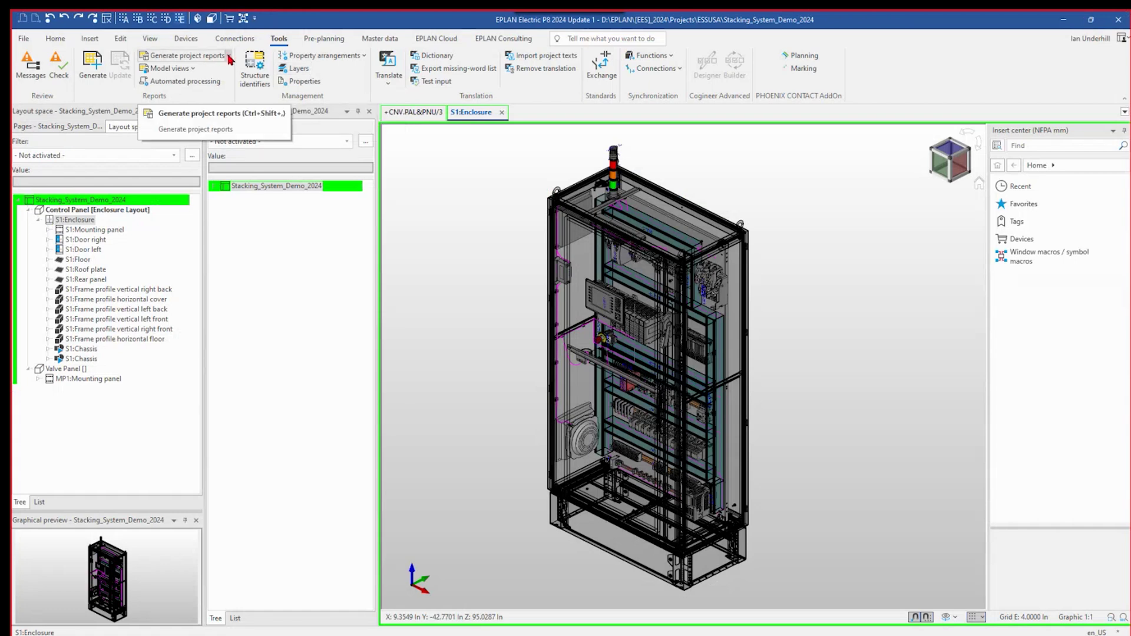
click(225, 85)
click(227, 85)
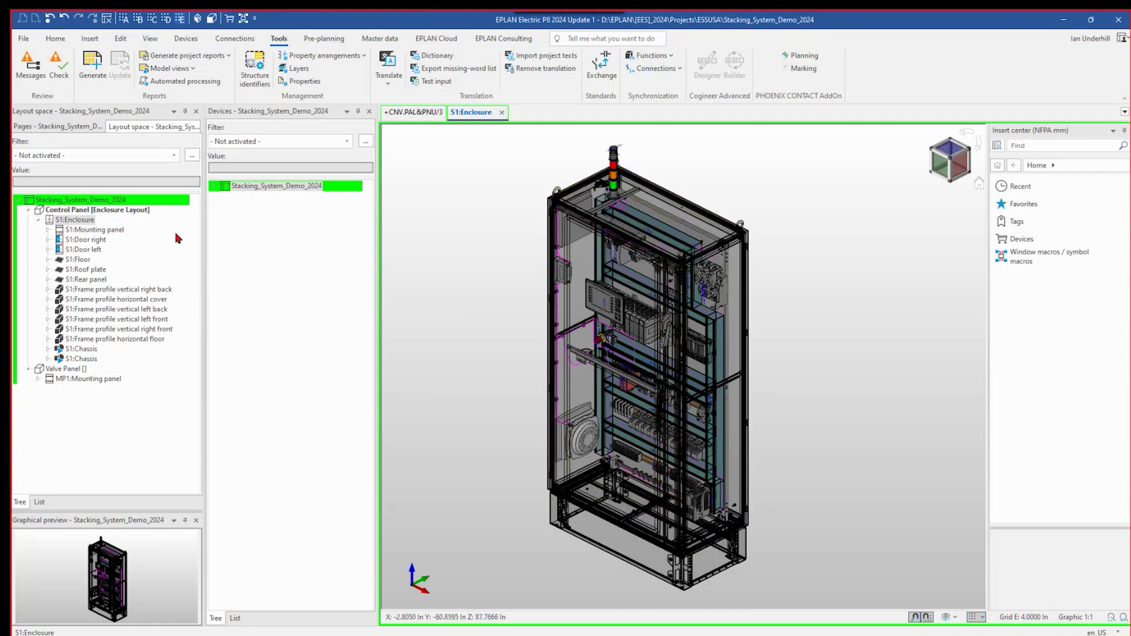
- Check the total weight in the properties of S1:Enclosure and leave them without changes
right_click(74, 221)
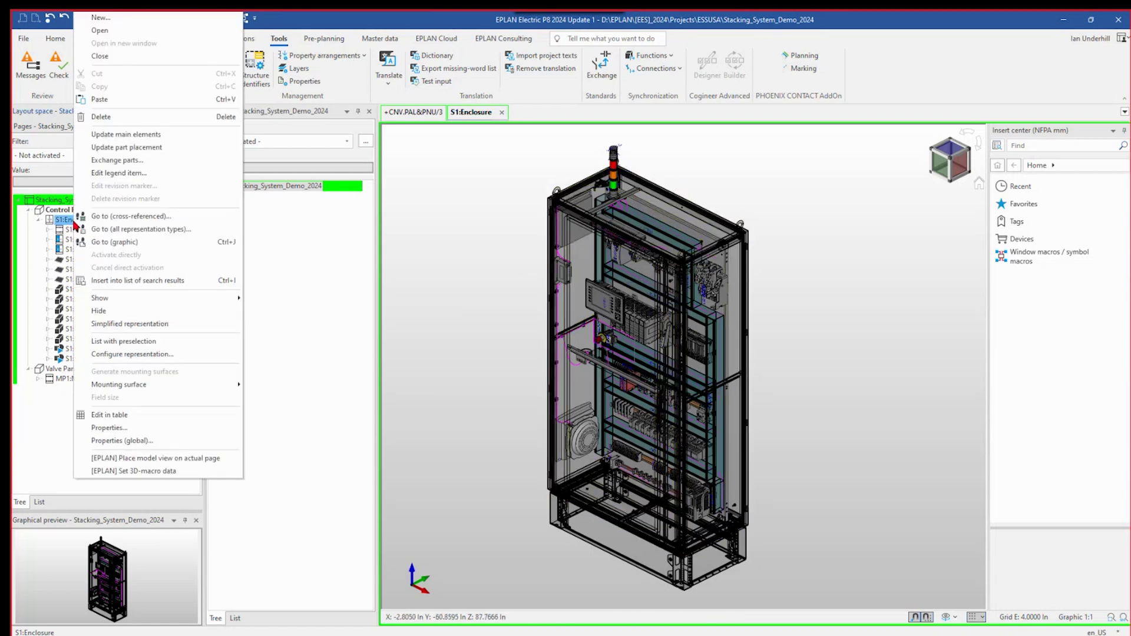
click(139, 429)
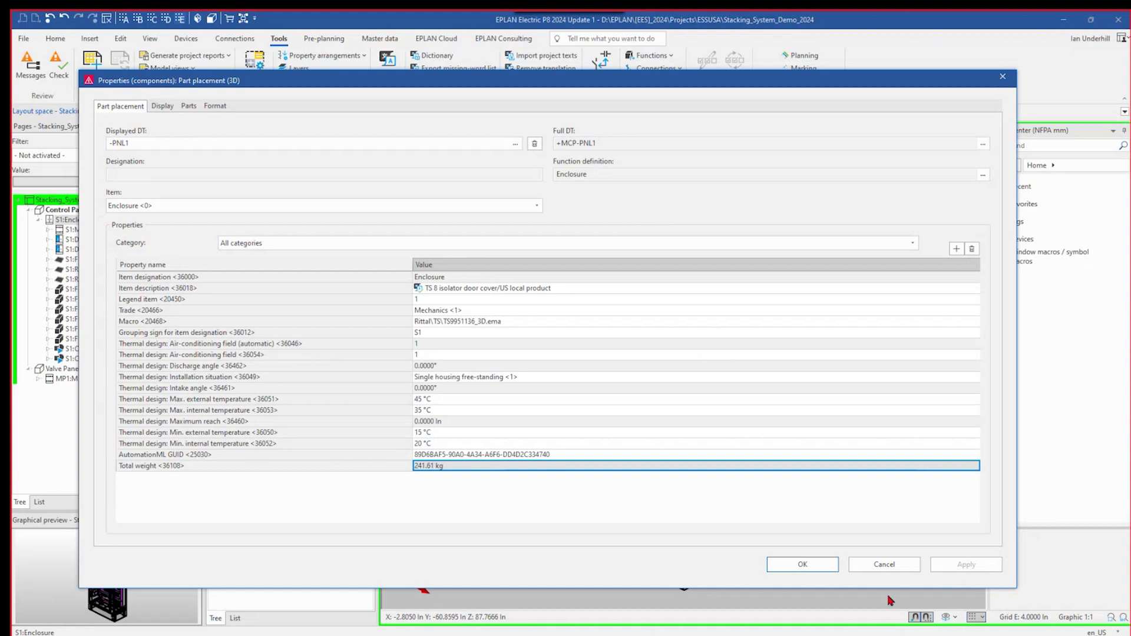
click(887, 563)
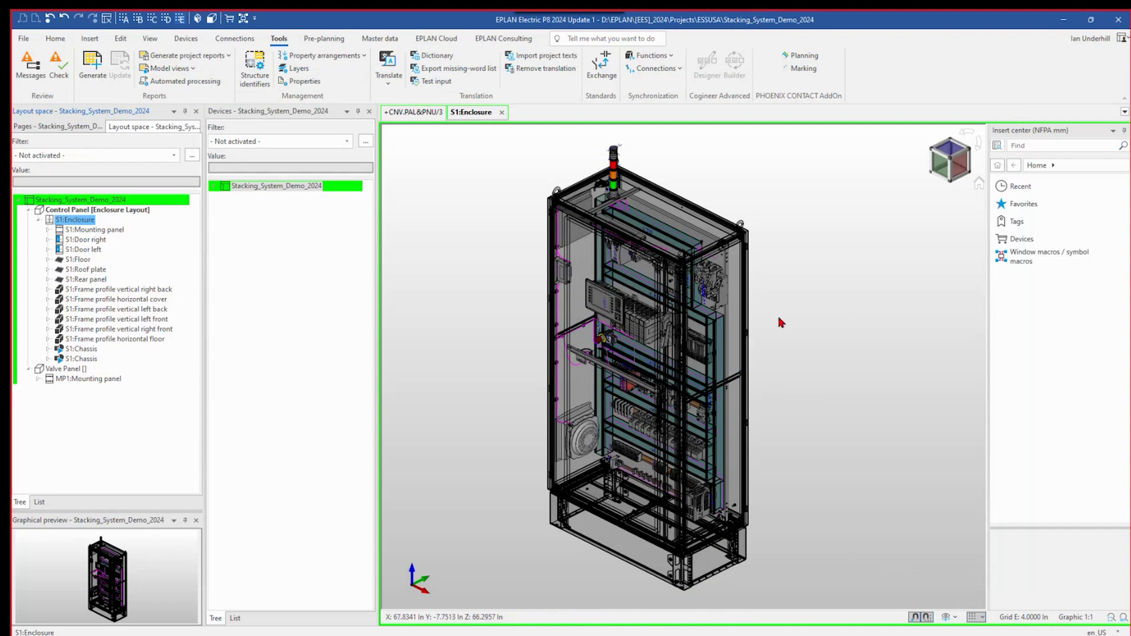
- Inspect the weight in the parts data of the HMI1 graphic terminal, and recheck the total weight in the enclosure's properties
click(615, 315)
double_click(616, 316)
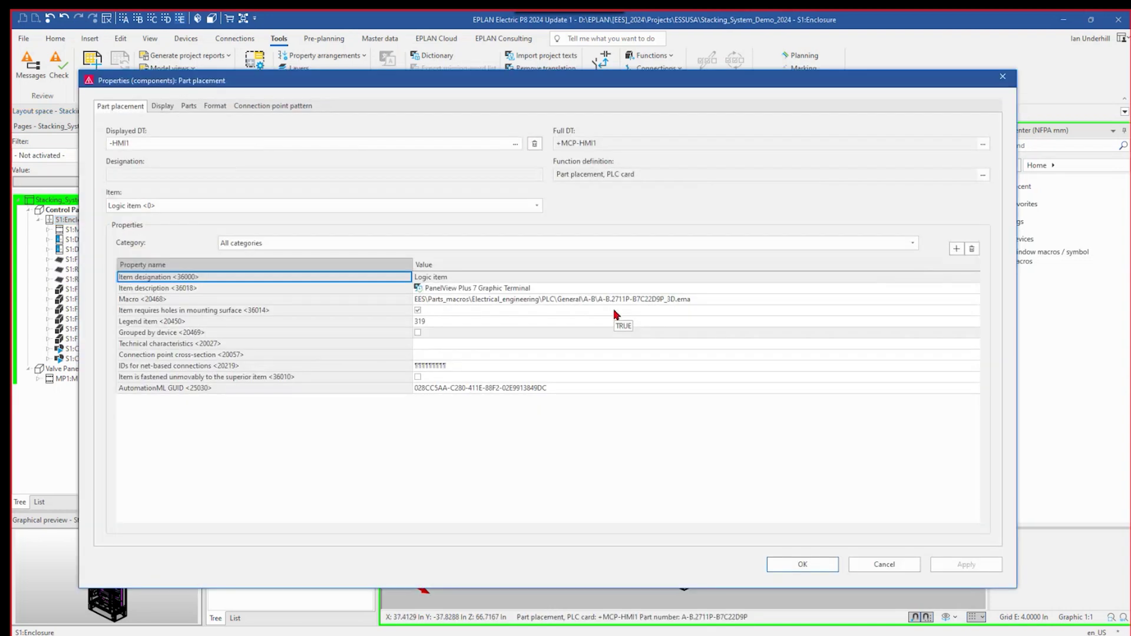
click(189, 108)
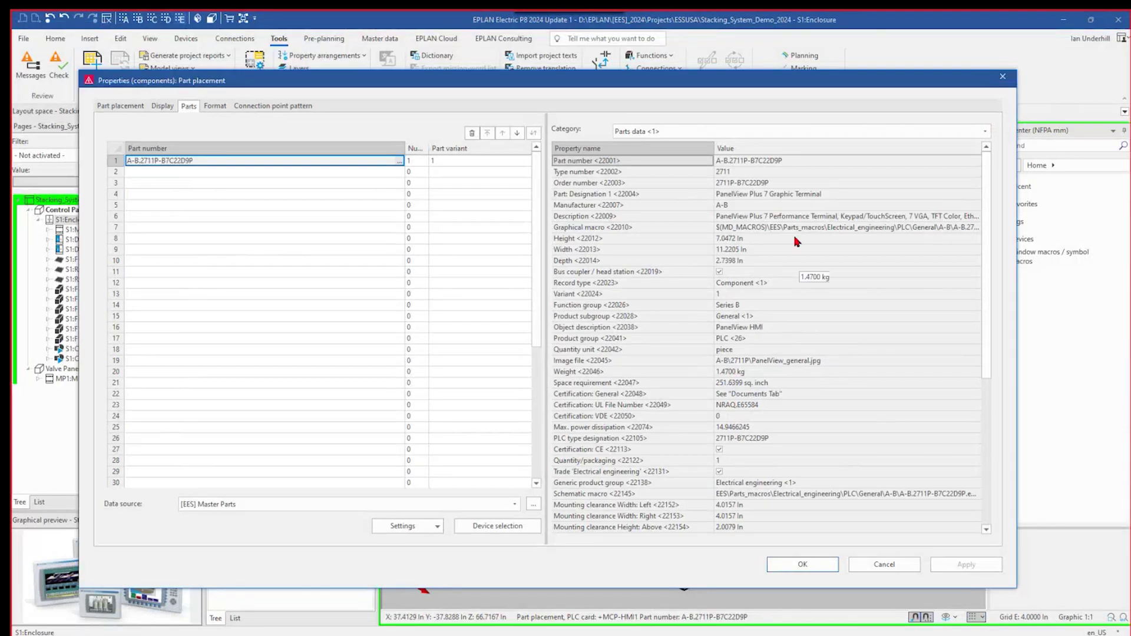
click(1003, 76)
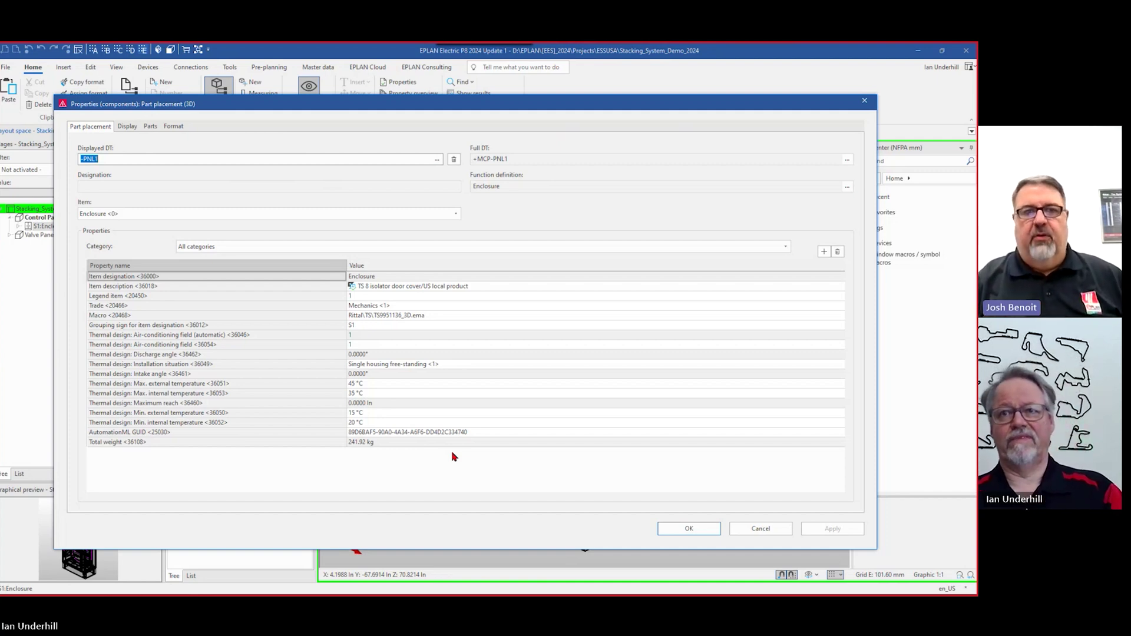
click(773, 532)
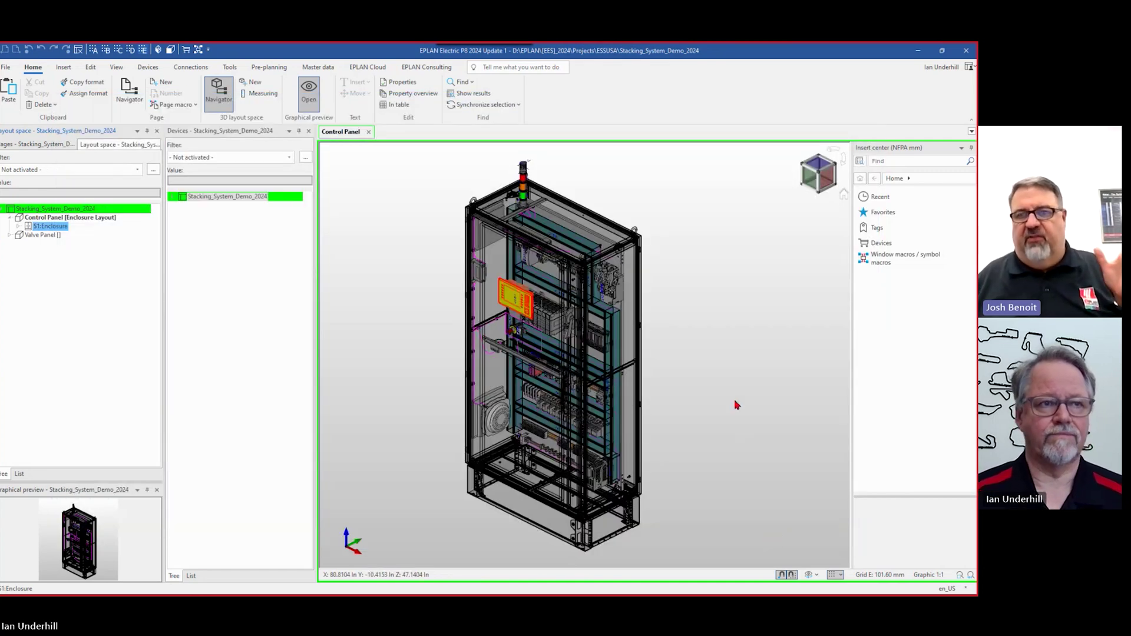